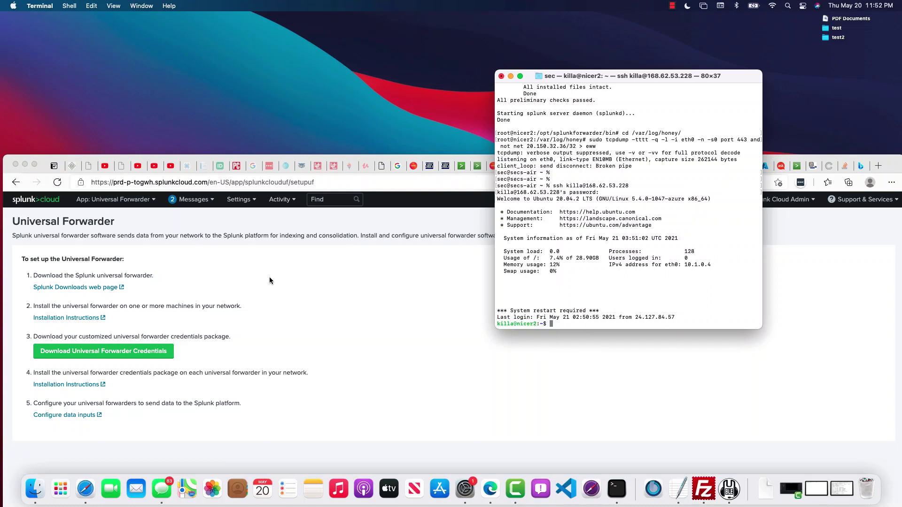
Return from the Splunk Cloud home page to the Universal Forwarder app's setup steps
key(XF86AudioMute)
click(290, 269)
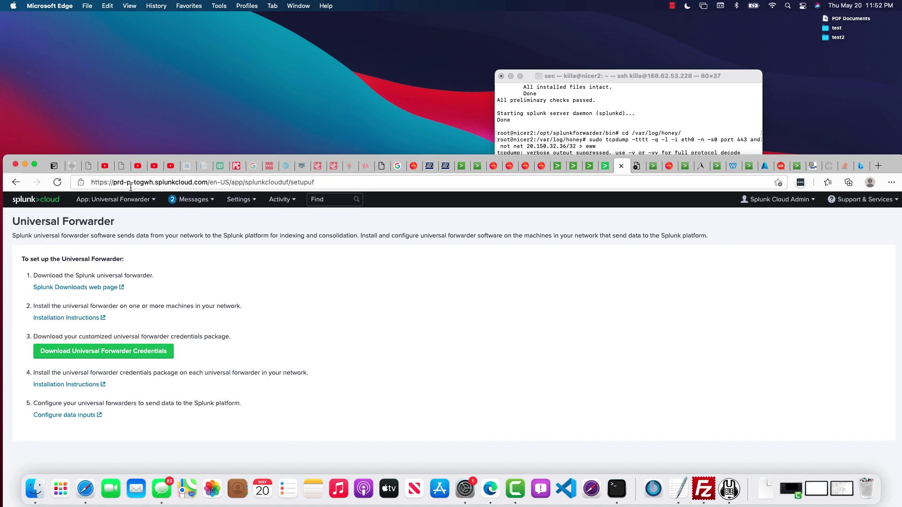
click(48, 206)
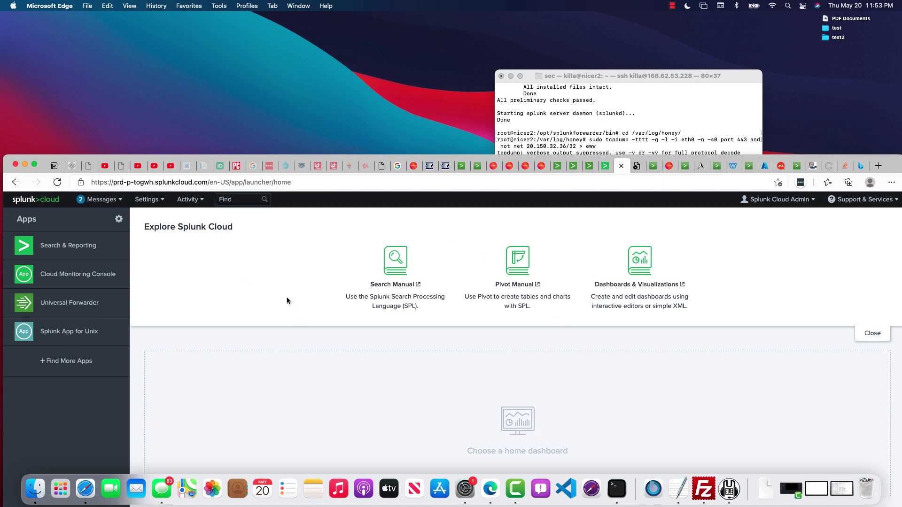
click(65, 309)
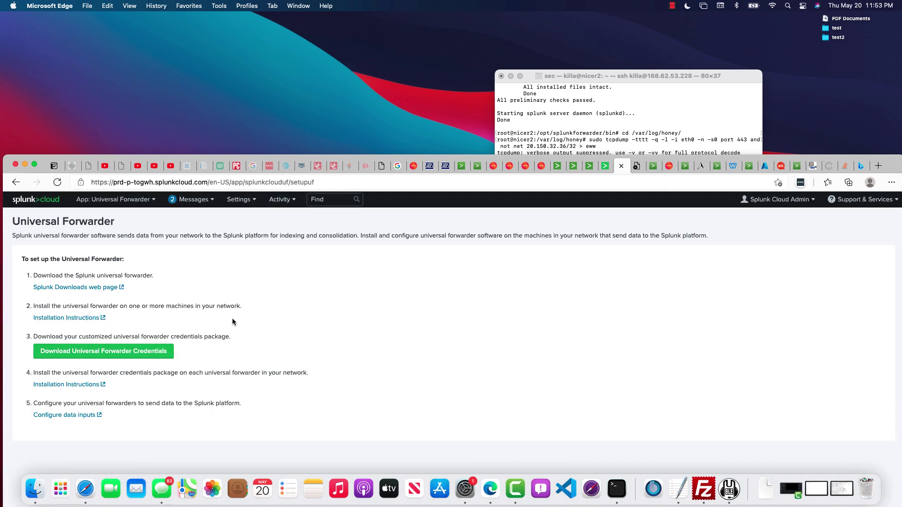
Download the Universal Forwarder 8.2.0 64-bit Linux .deb package from the Linux packages
click(58, 288)
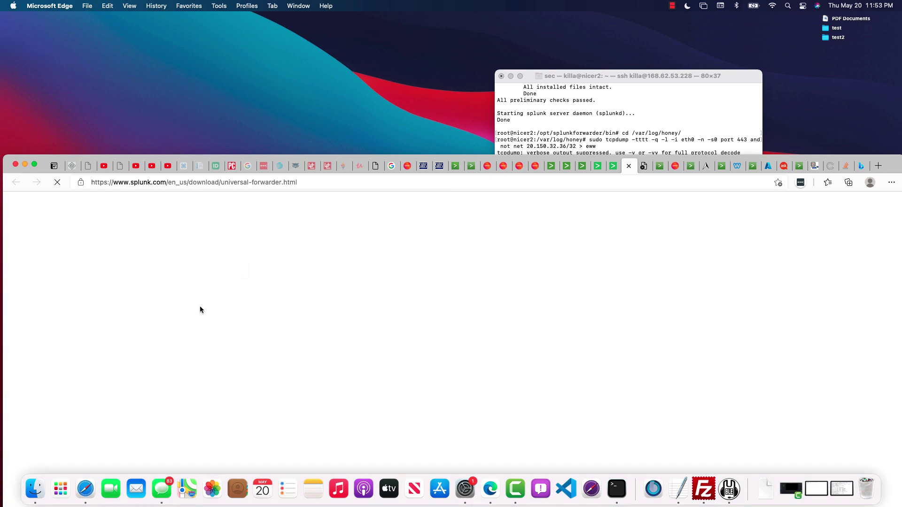
scroll(272, 311, down, 1)
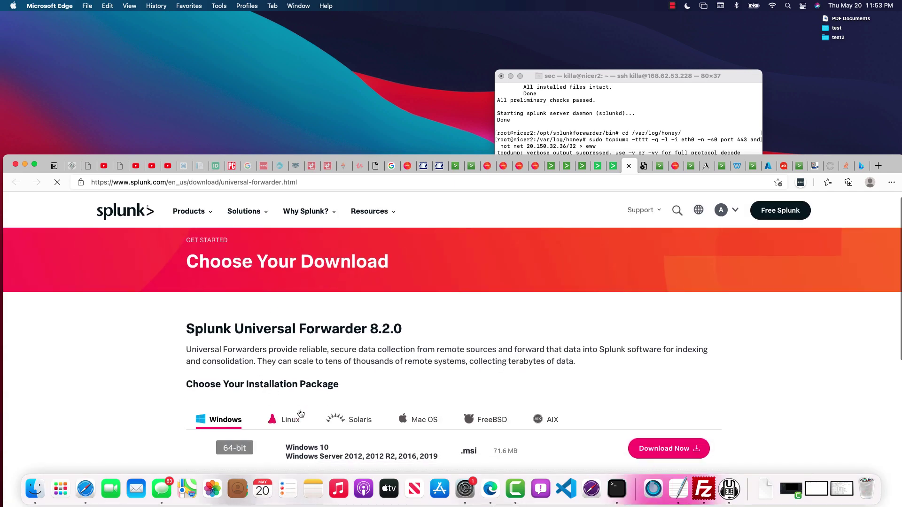
click(288, 419)
scroll(304, 342, down, 5)
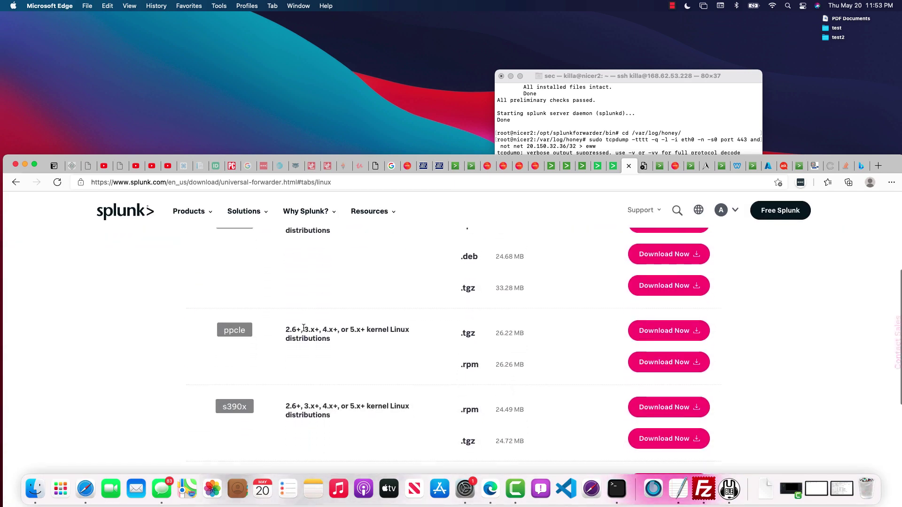
scroll(310, 347, up, 1)
scroll(310, 346, up, 1)
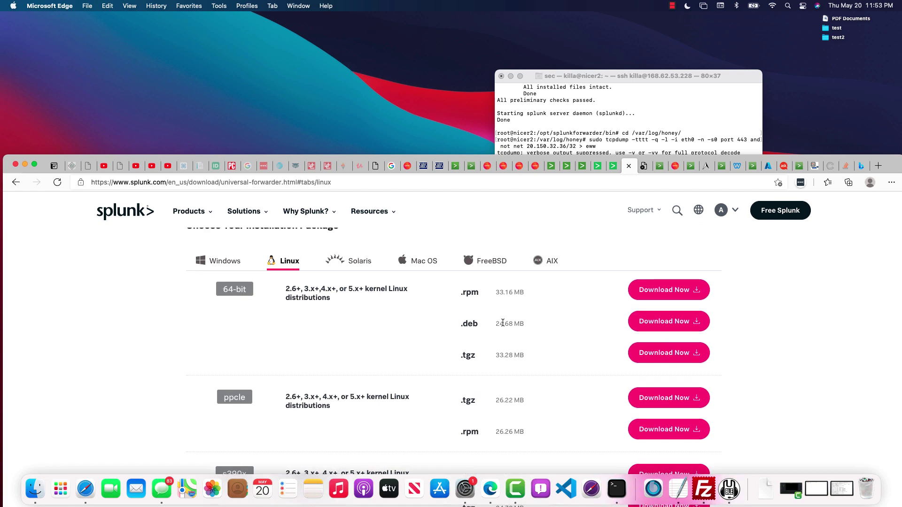
click(660, 327)
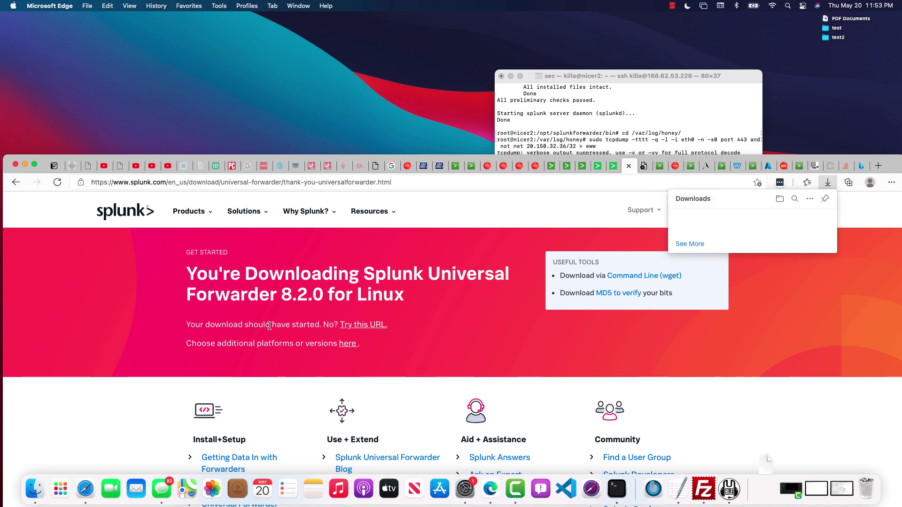
Find 'wget' on the download page and reveal the full wget download command
scroll(297, 306, down, 5)
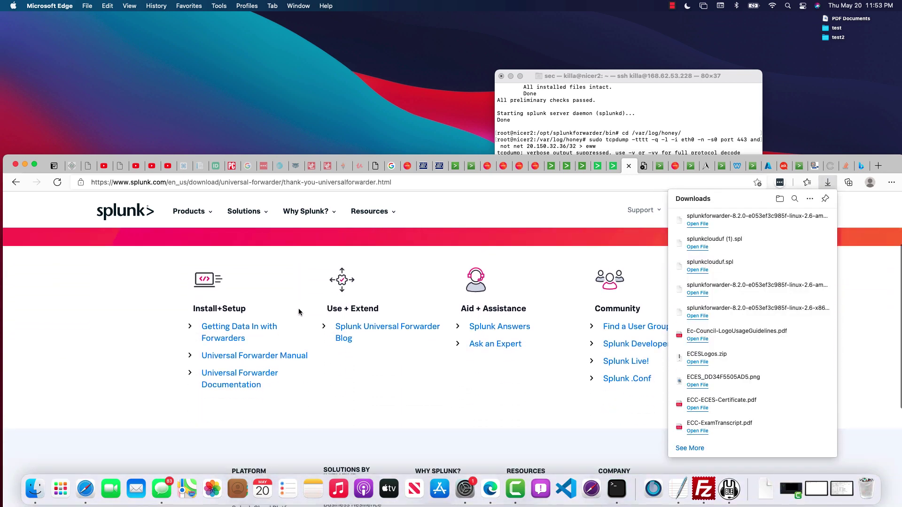
scroll(297, 312, down, 6)
scroll(212, 310, up, 10)
click(109, 310)
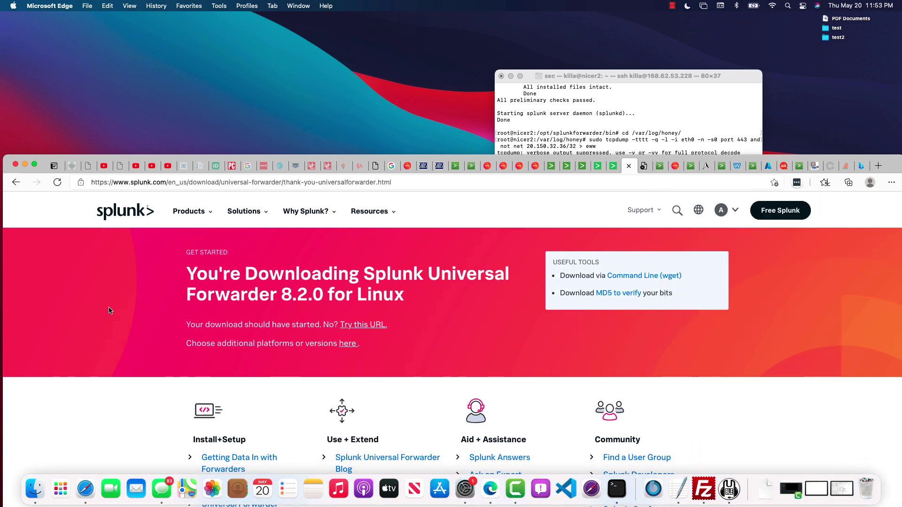
key(super+f)
text(wget)
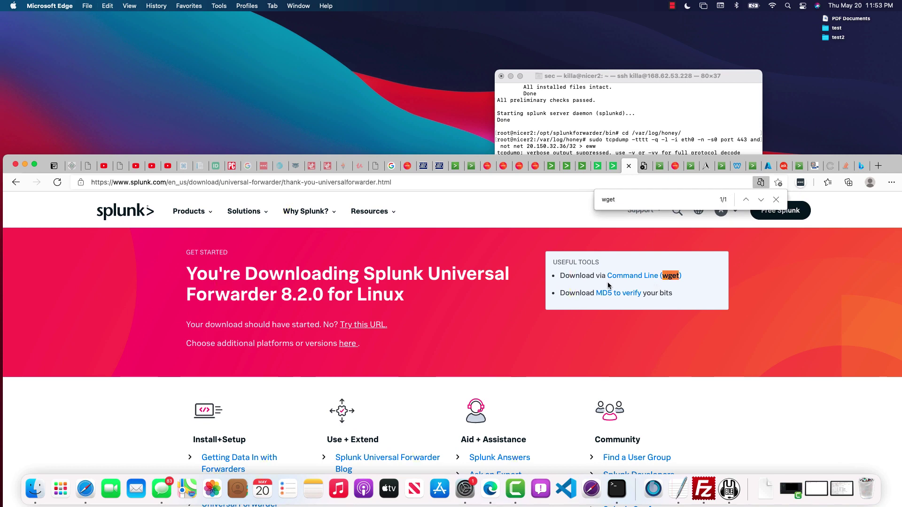
click(639, 279)
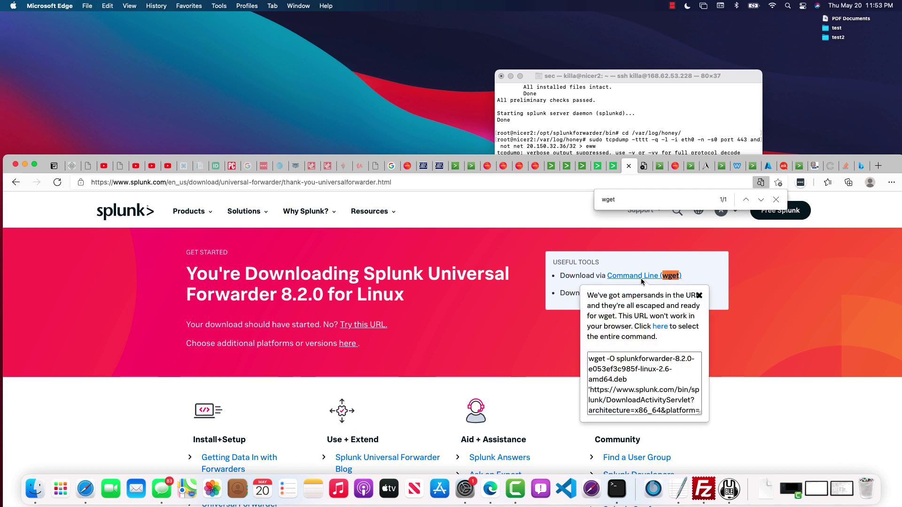
Copy the wget command into the terminal, then cancel it without running
click(614, 381)
key(super+a)
key(super+c)
key(super+Tab)
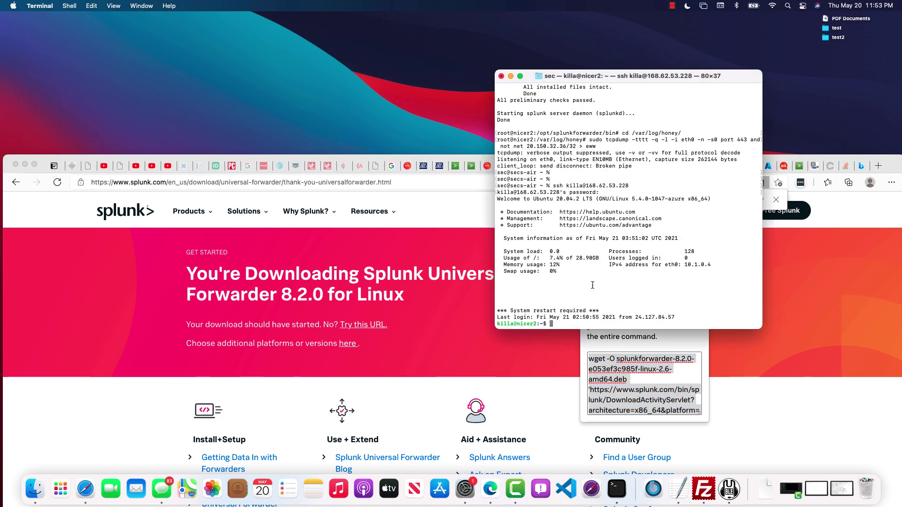
key(super+v)
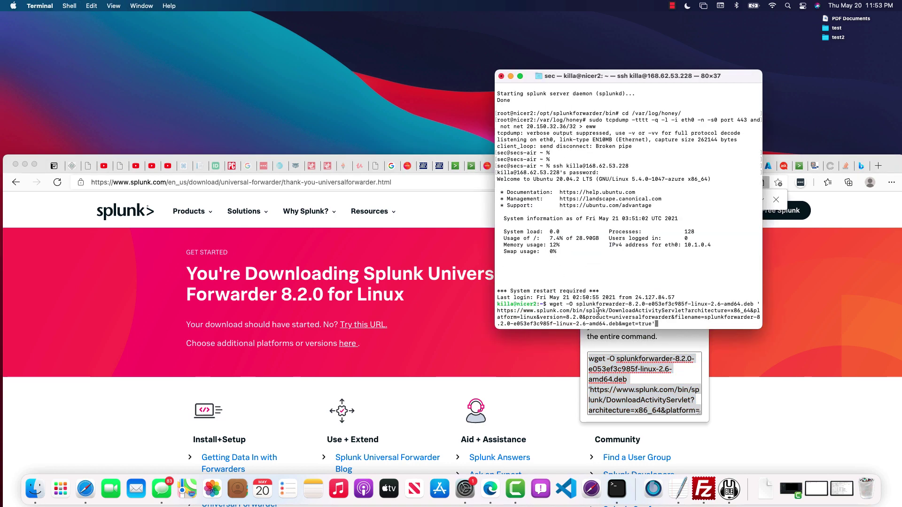
key(ctrl+c)
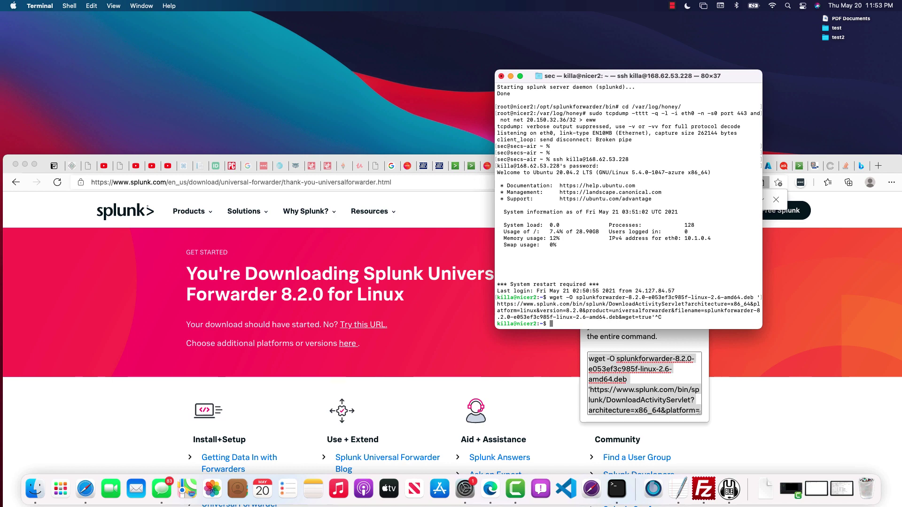
Delete the .rpm package with rm *rpm, confirming yes, leaving only the .deb
text(ls)
key(Return)
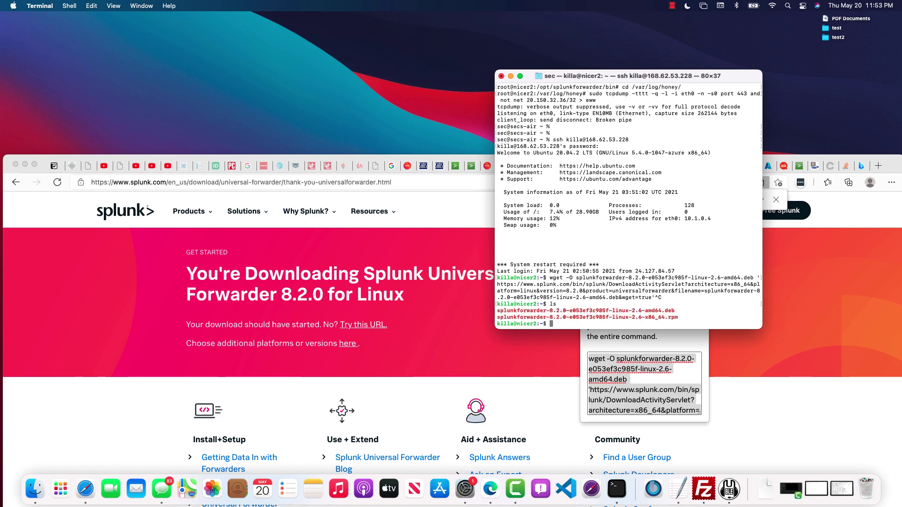
text(rm *rpm)
key(Return)
text(ls)
key(Return)
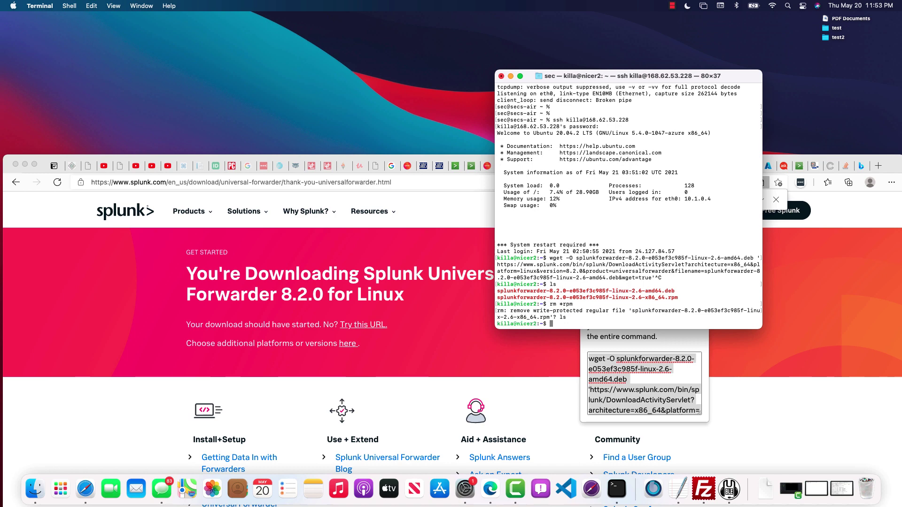
key(Up)
key(Return)
text(yes)
key(Return)
text(ls)
key(Return)
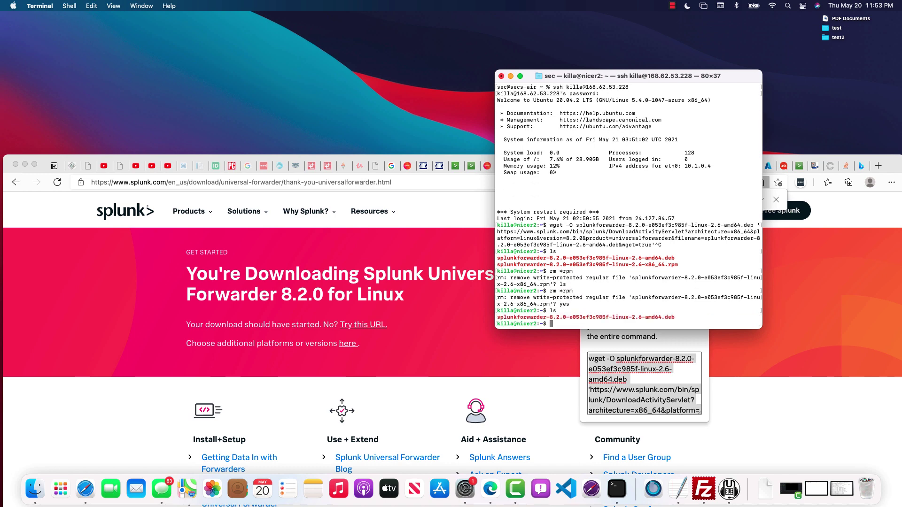
Install splunkforwarder-8.2.0-e053ef3c985f-linux-2.6-amd64.deb with dpkg -i from a sudo su root shell
text(dpkg -i splunkforwarder-8.2.0-e053ef3c985f-linux-2.6-amd64.deb)
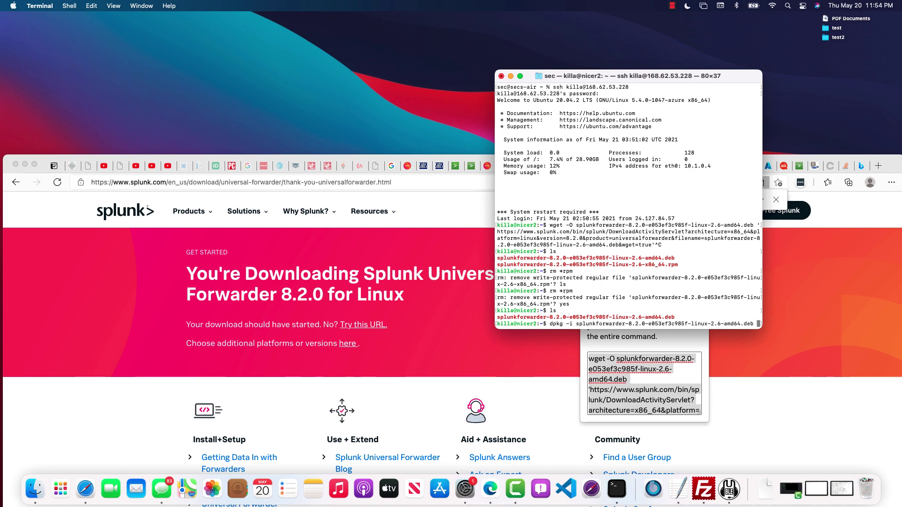
key(Return)
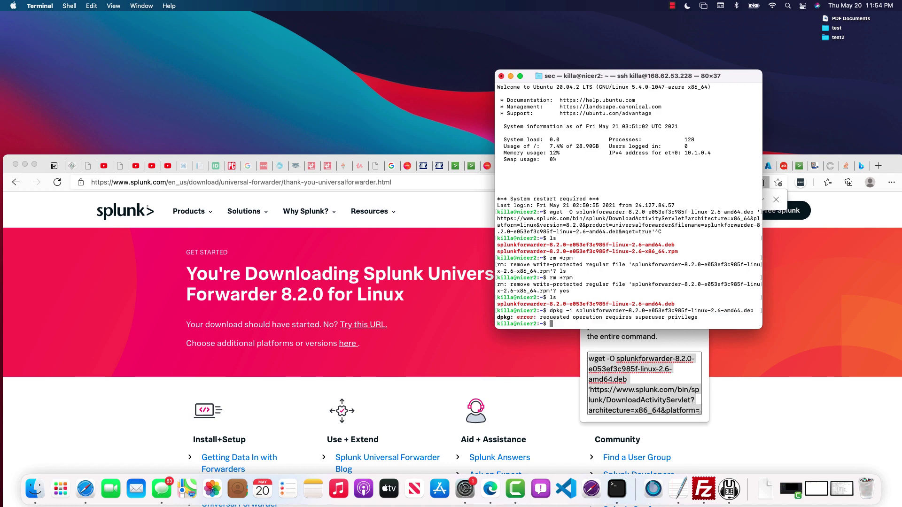
text(sudo su)
key(Return)
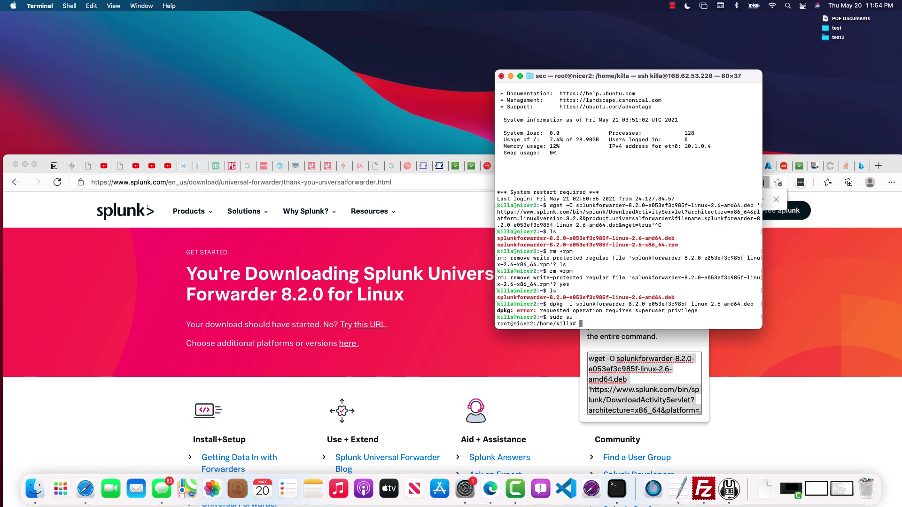
text(dpkg)
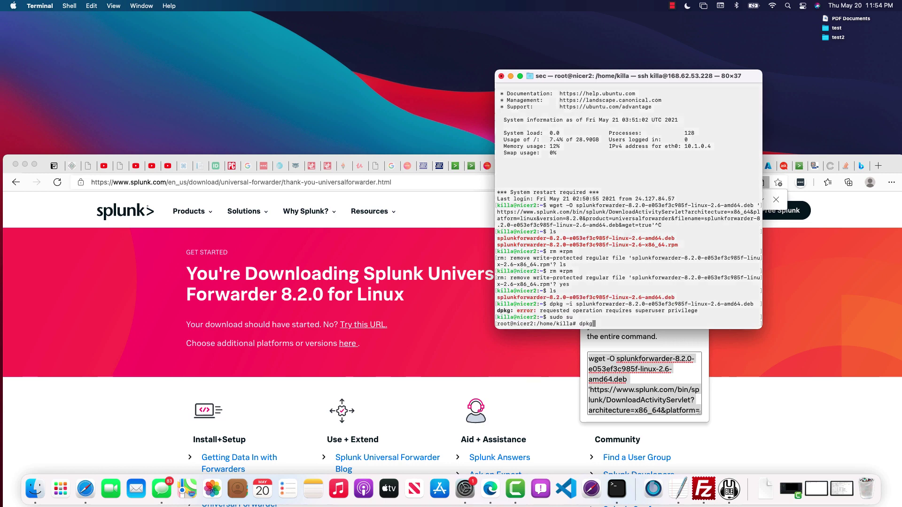
text( -i)
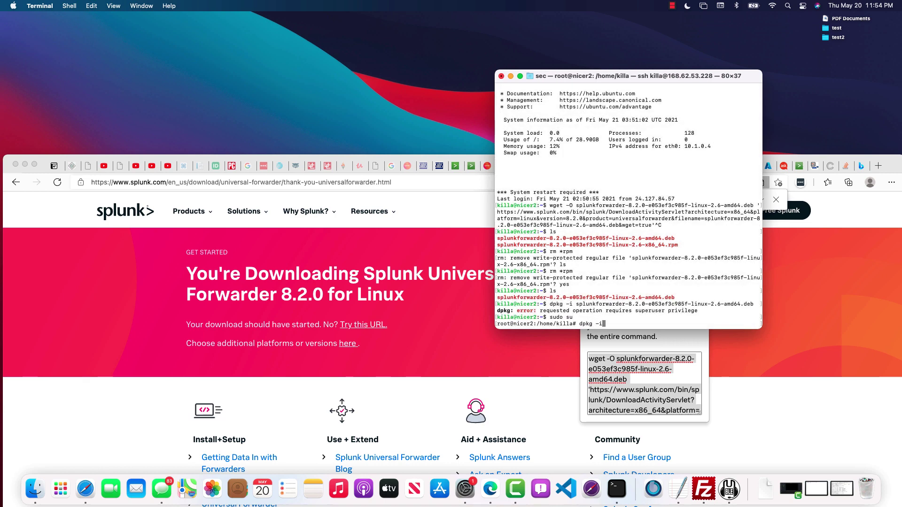
text( splunkforwarder-8.2.0-e053ef3c985f-linux-2.6-amd64.deb)
key(Return)
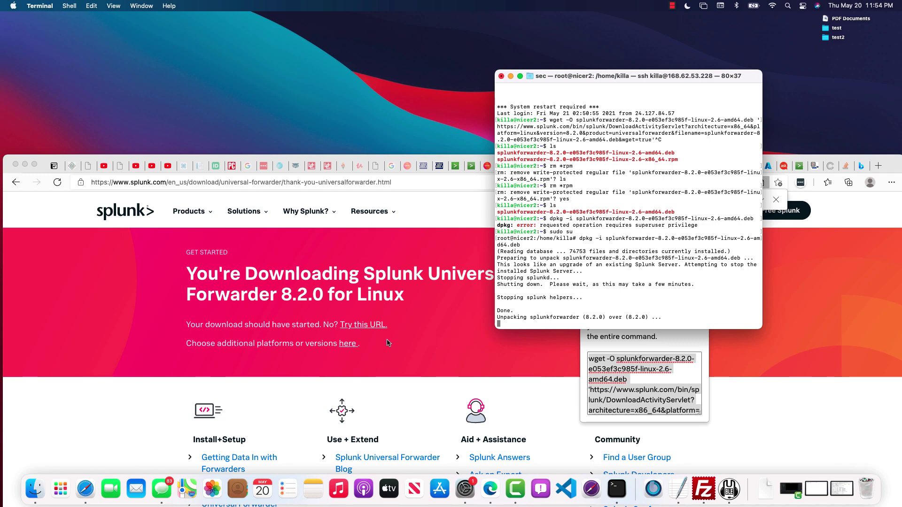
Close the splunk.com download tab in the browser and return to the terminal
click(425, 312)
key(super+w)
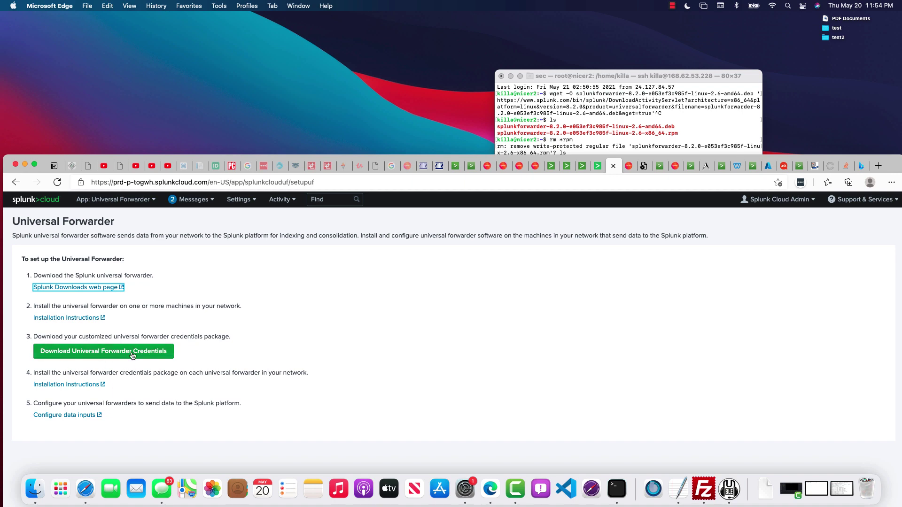
click(604, 134)
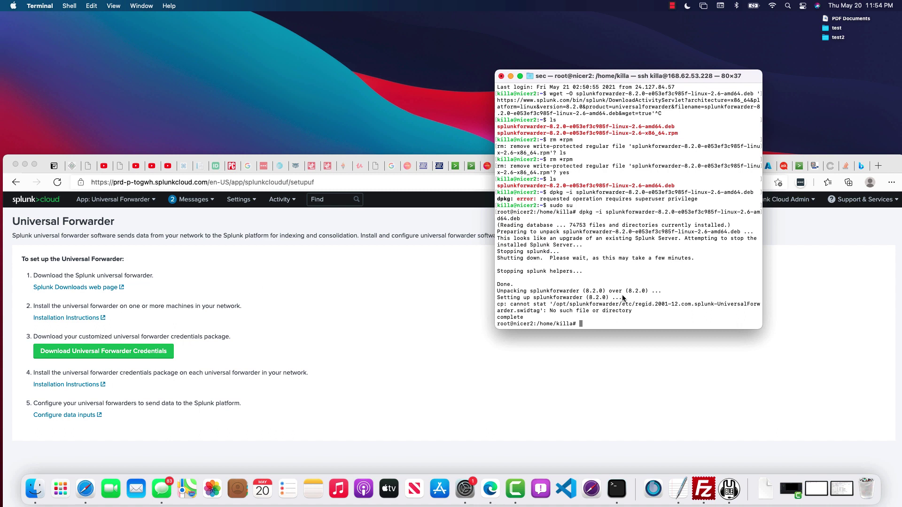
List the home directory and /tmp to confirm splunkclouduf.spl is in /tmp
text(ls)
key(Return)
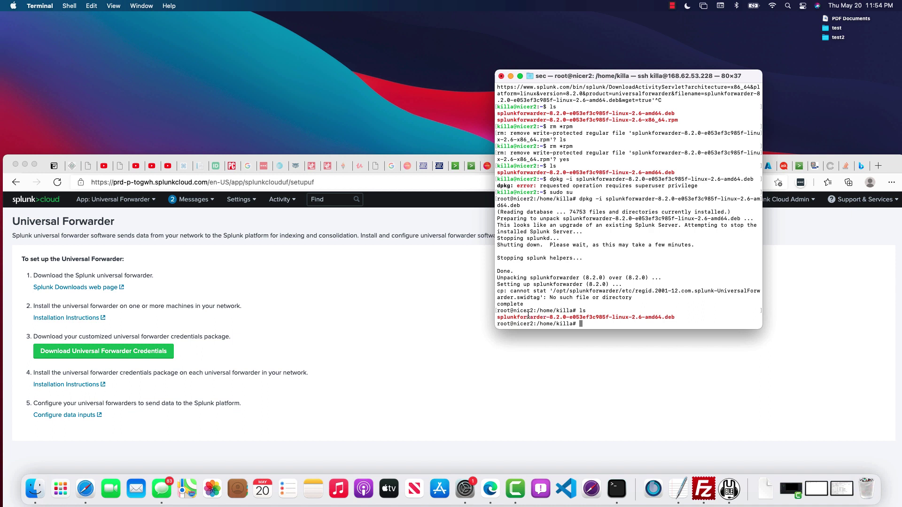
text(cd /)
text(opt/)
key(BackSpace)
key(BackSpace)
key(BackSpace)
key(BackSpace)
text(tmp/)
key(Return)
text(ls)
key(Return)
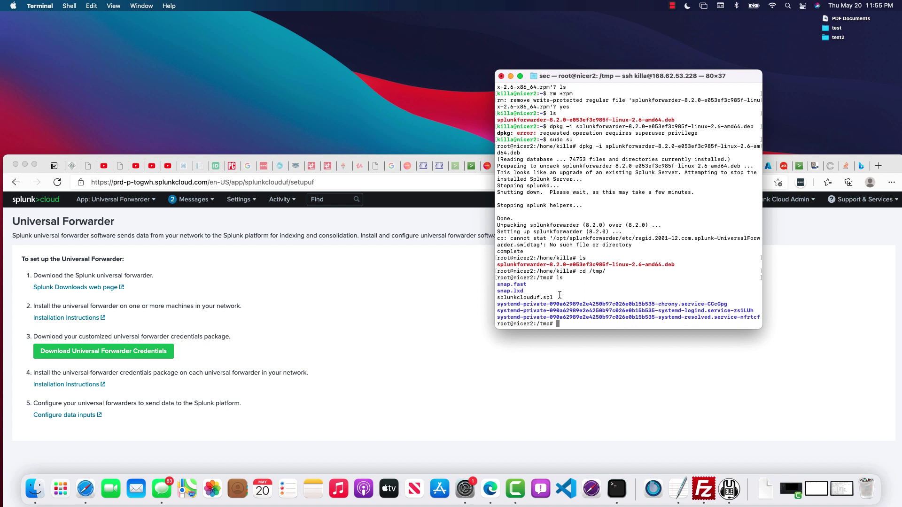
Move into /opt/splunkforwarder and its etc directory, listing each
text(cd /opt/splunkforwarder/)
key(Return)
text(ls)
key(Return)
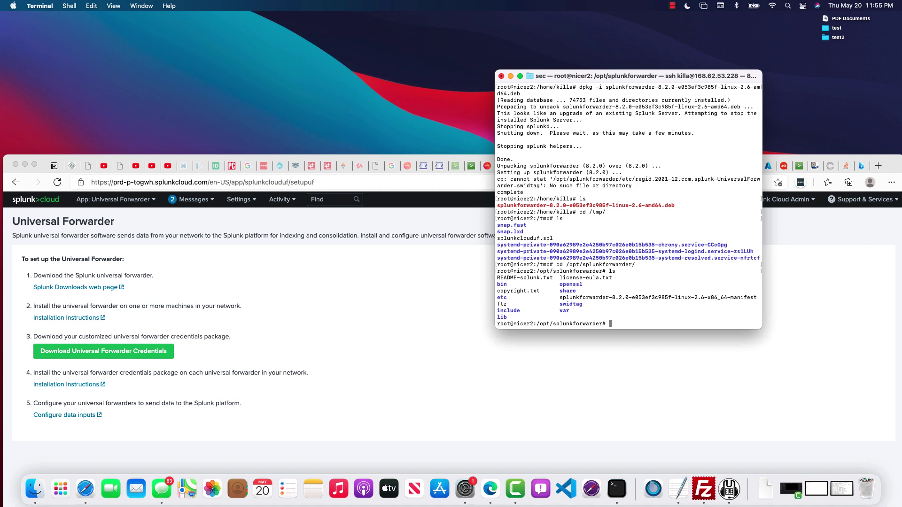
text(cd et)
key(Tab)
key(Return)
text(ls)
key(Return)
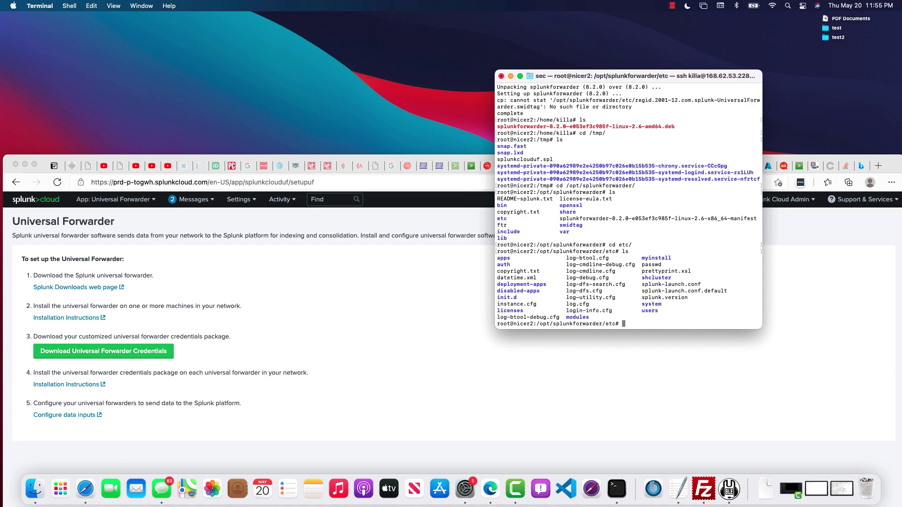
Enter system/local and list README, inputs.conf and server.conf
text(cd se)
key(BackSpace)
text(y)
key(Tab)
text(l)
key(Tab)
key(Return)
text(ls)
key(Return)
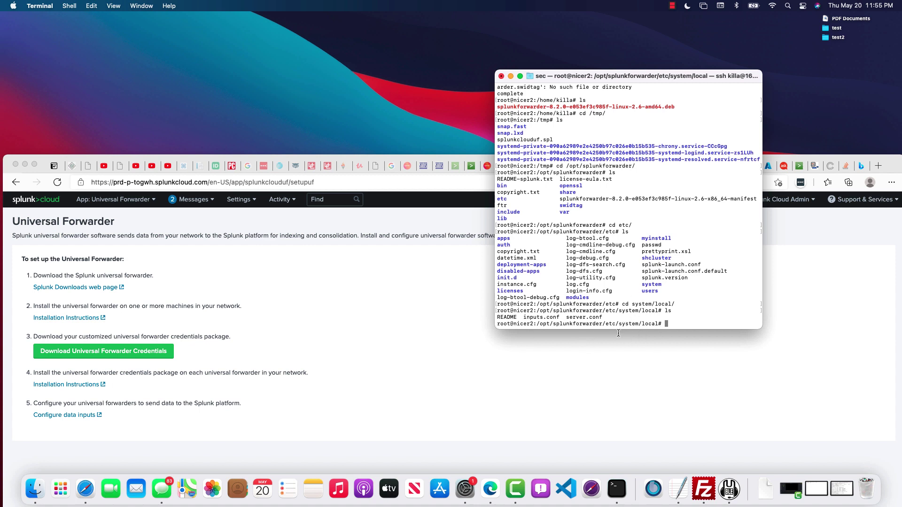
Open the Universal Forwarder installation instructions from Splunk Cloud
click(300, 322)
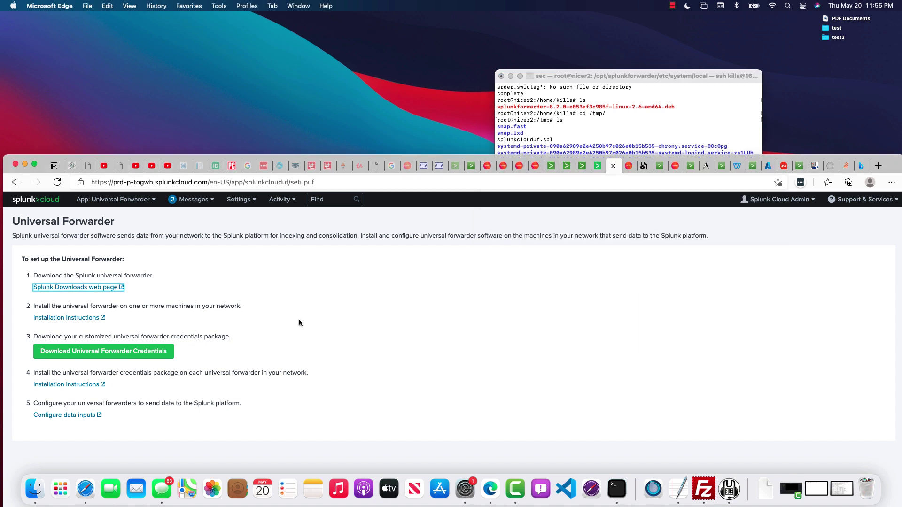
click(75, 385)
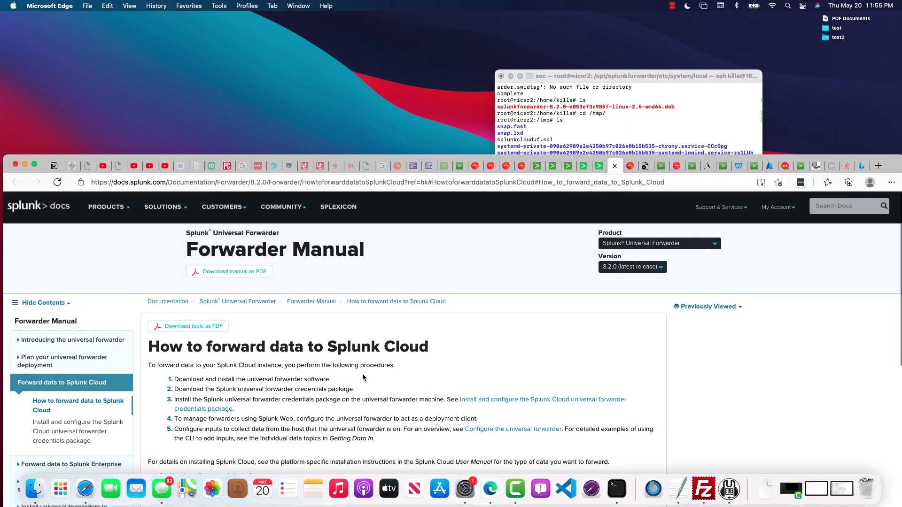
scroll(353, 379, down, 6)
scroll(339, 373, up, 4)
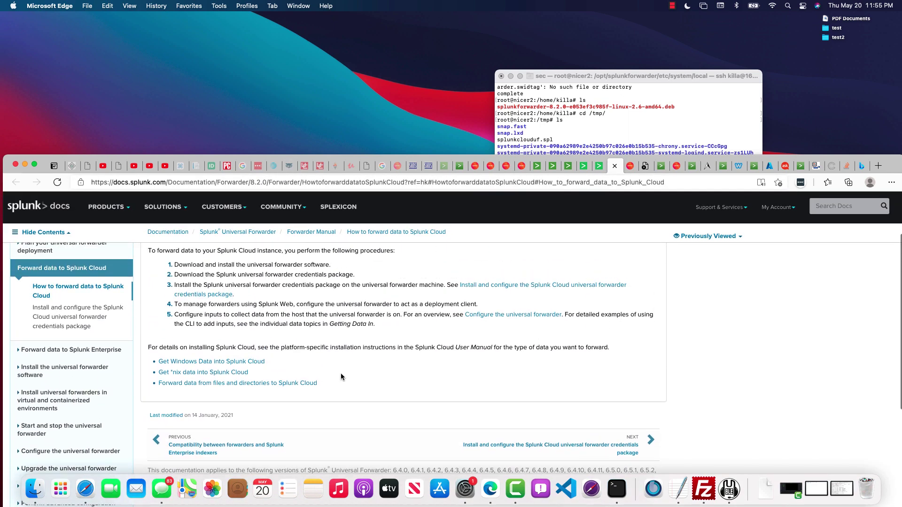
Search the page for 'config' and open the guide to installing the credentials package
key(super+f)
text(linux)
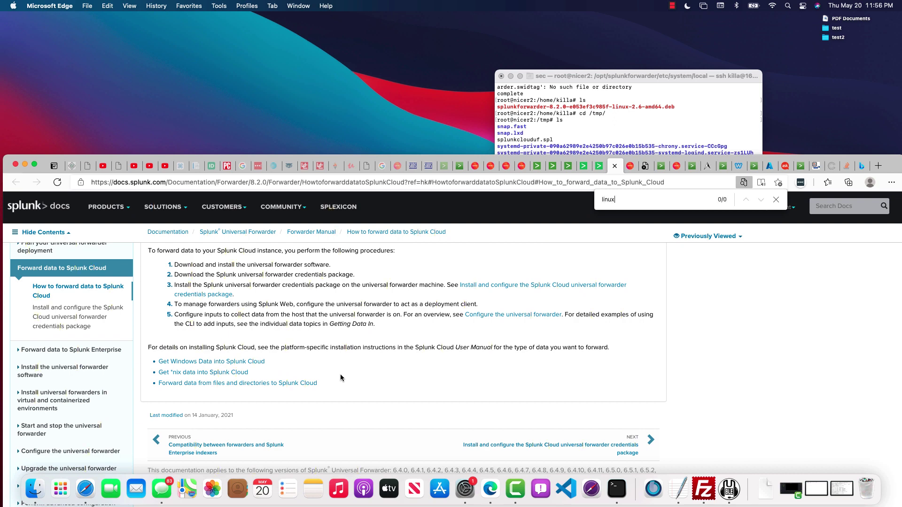
key(super+a)
text(config)
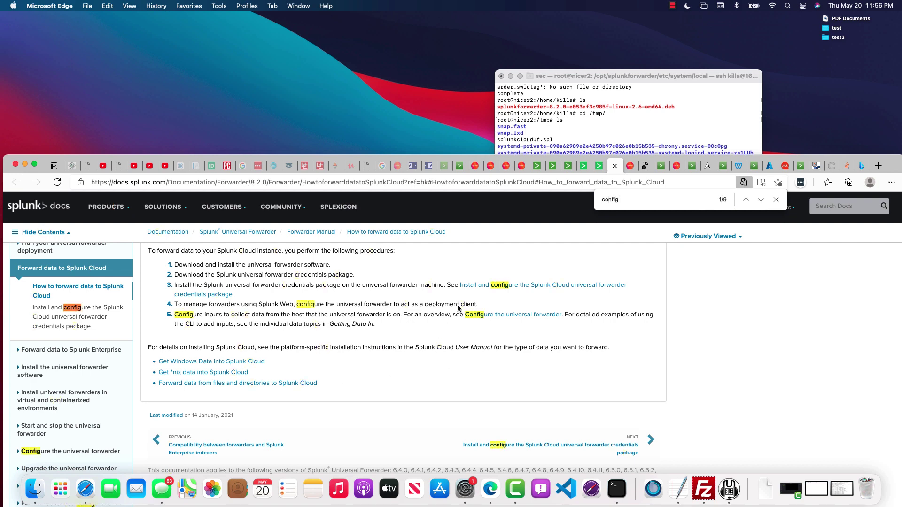
click(484, 287)
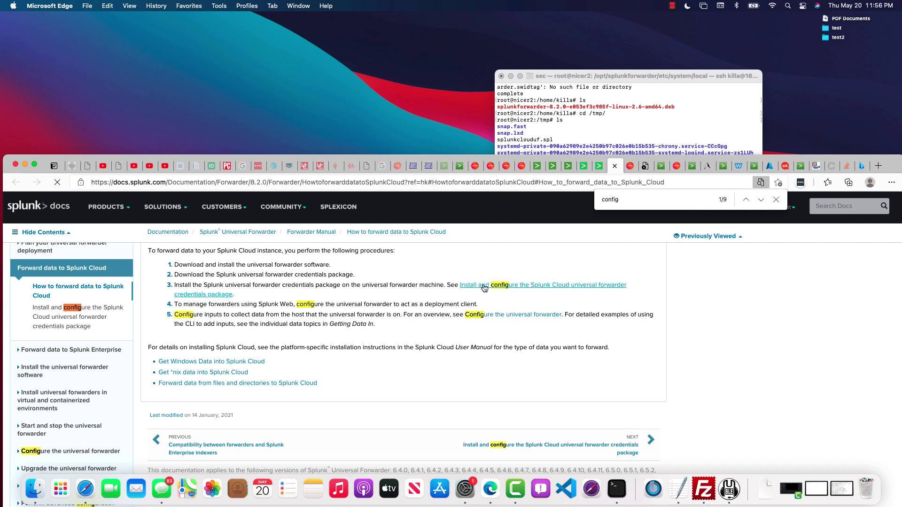
scroll(368, 337, down, 5)
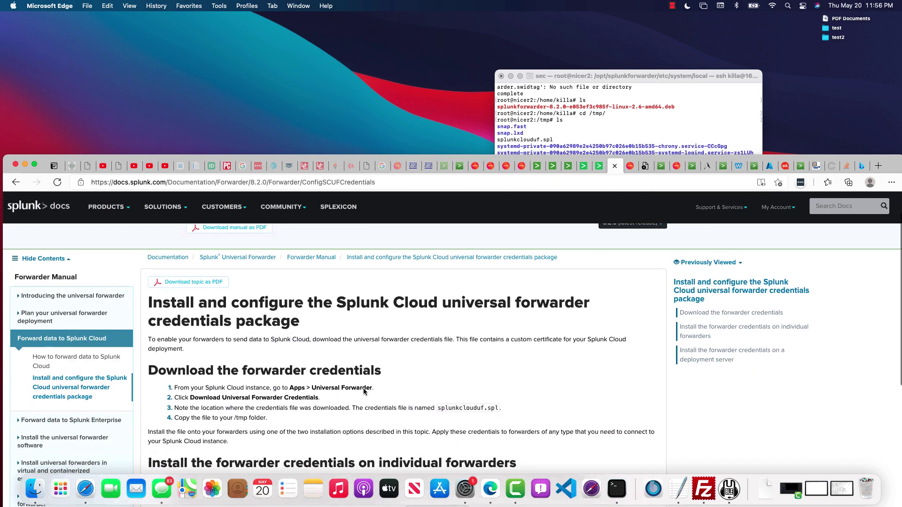
scroll(370, 395, down, 5)
scroll(329, 376, up, 2)
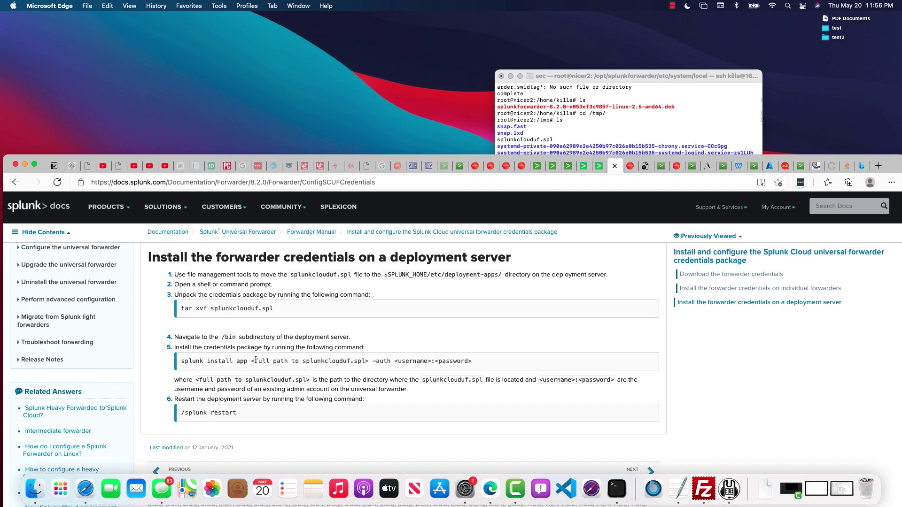
scroll(268, 359, up, 4)
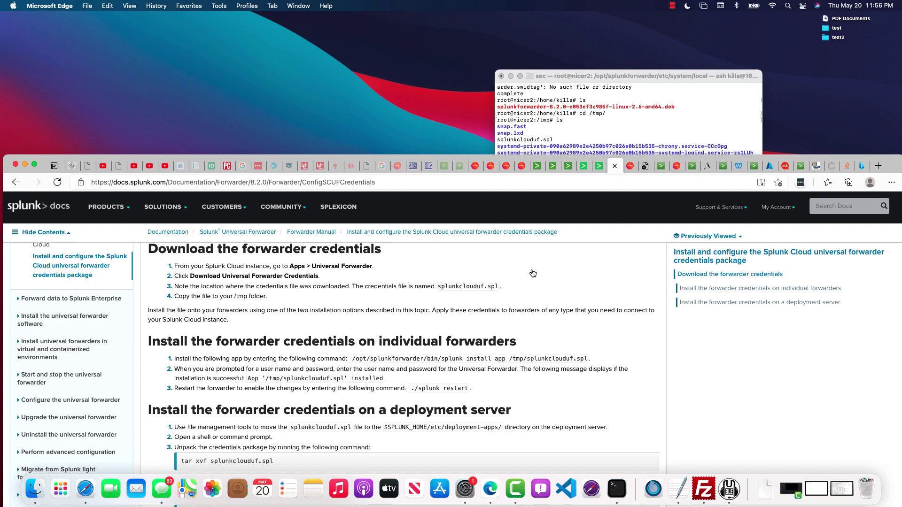
Edit inputs.conf in nano to monitor /var/log/honey/eww with disabled = 0, and save
click(570, 125)
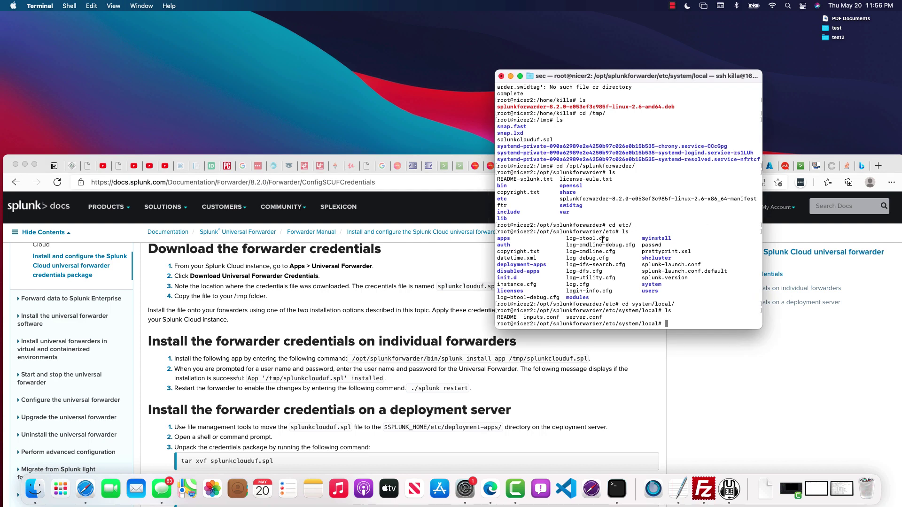
text(ls)
key(Return)
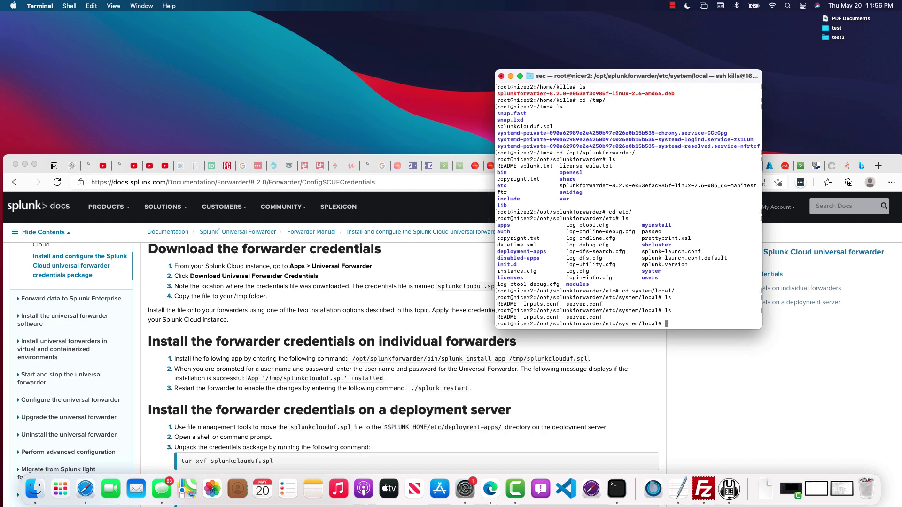
text(nano inputs.conf)
key(Return)
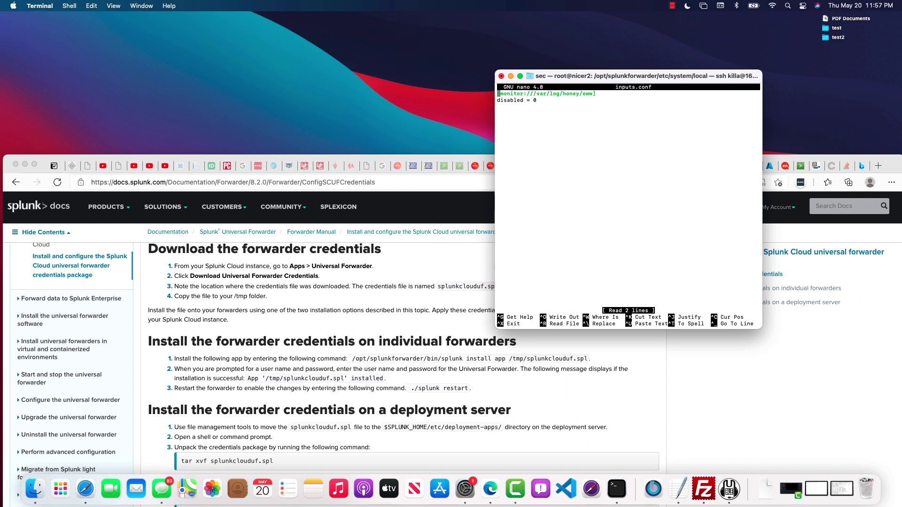
key(ctrl+k)
key(ctrl+u)
key(ctrl+x)
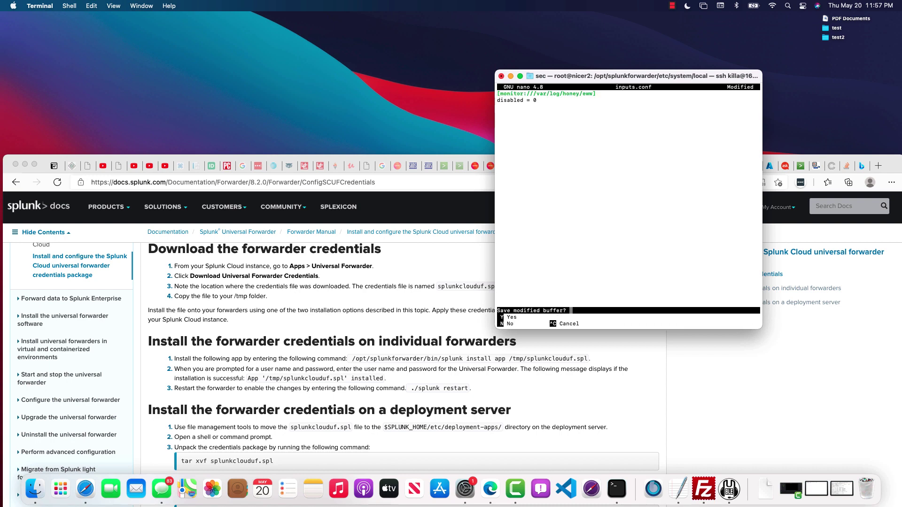
key(y)
key(Return)
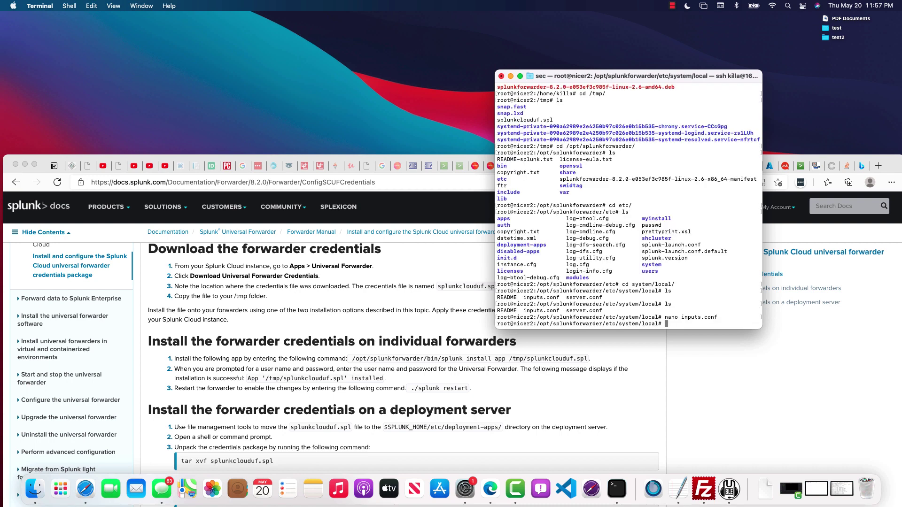
Search shell history for eww and select the tcpdump command on line 112
text(history | grep eww)
key(Return)
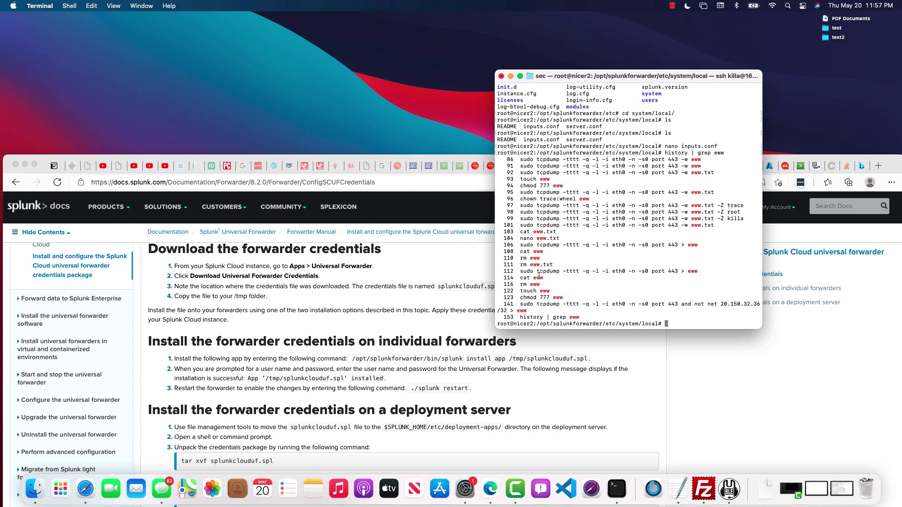
drag(523, 271, 700, 272)
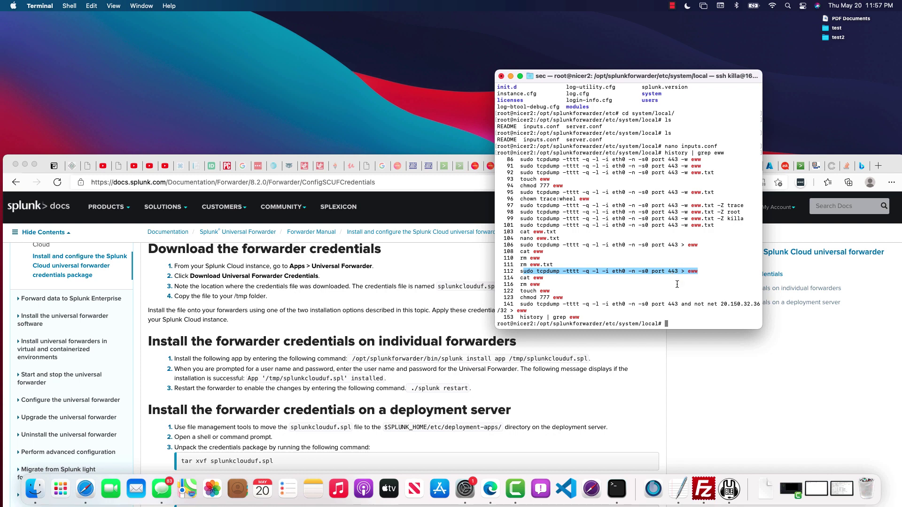
Run the port 443 tcpdump without the eww redirect, capturing 14 packets, then stop it
key(super+c)
click(533, 270)
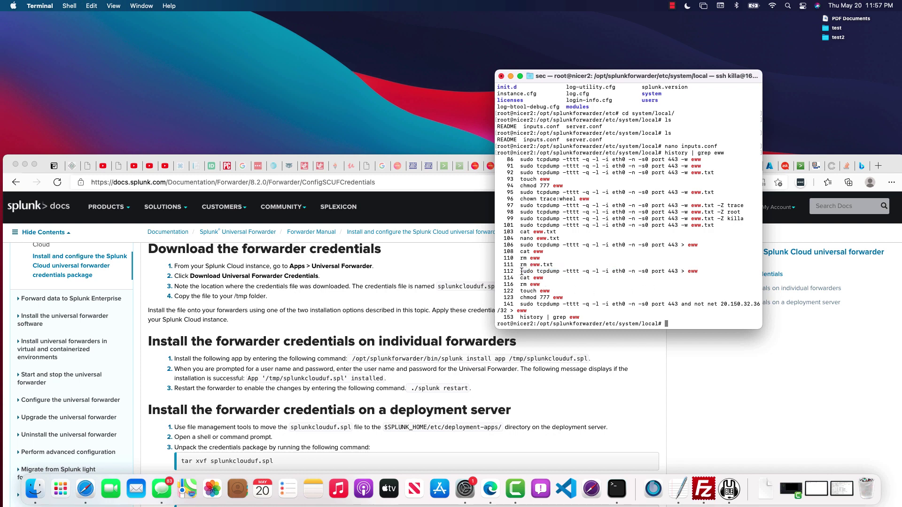
drag(520, 271, 699, 271)
click(655, 304)
key(super+v)
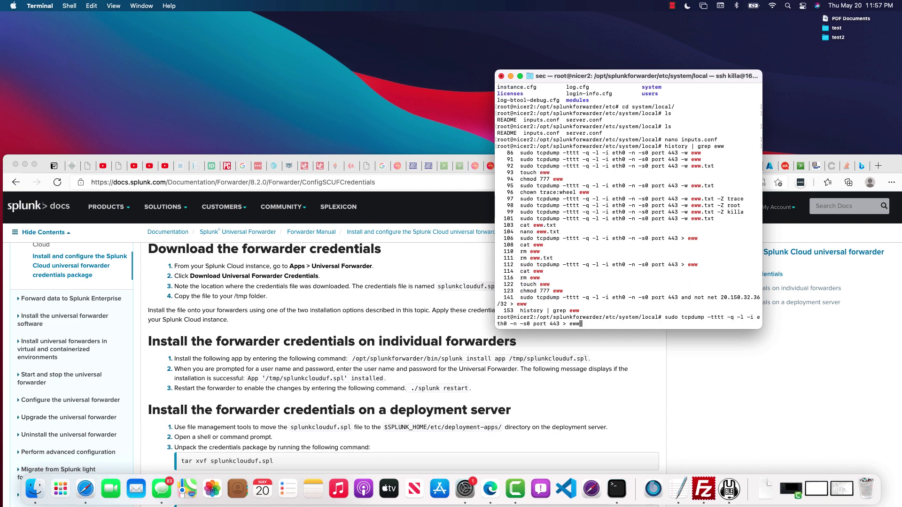
key(BackSpace)
key(BackSpace)
key(BackSpace)
key(BackSpace)
key(BackSpace)
key(BackSpace)
key(Return)
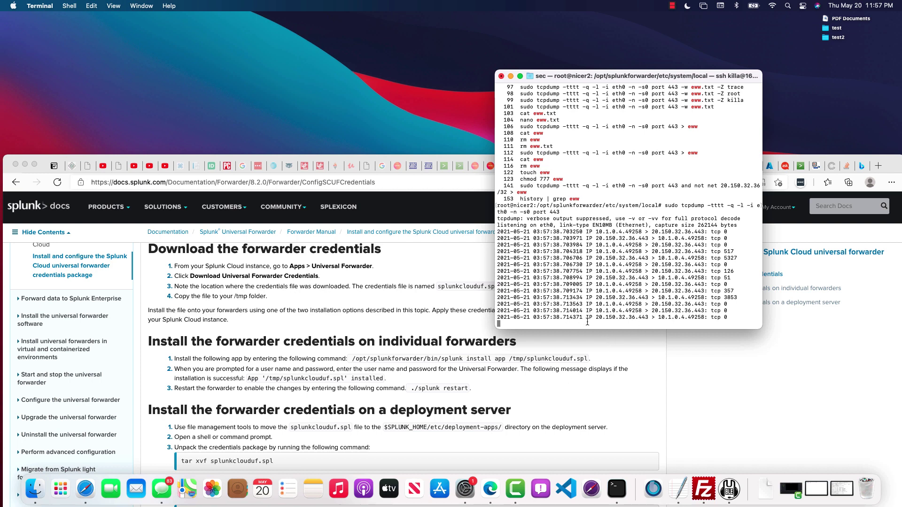
key(ctrl+c)
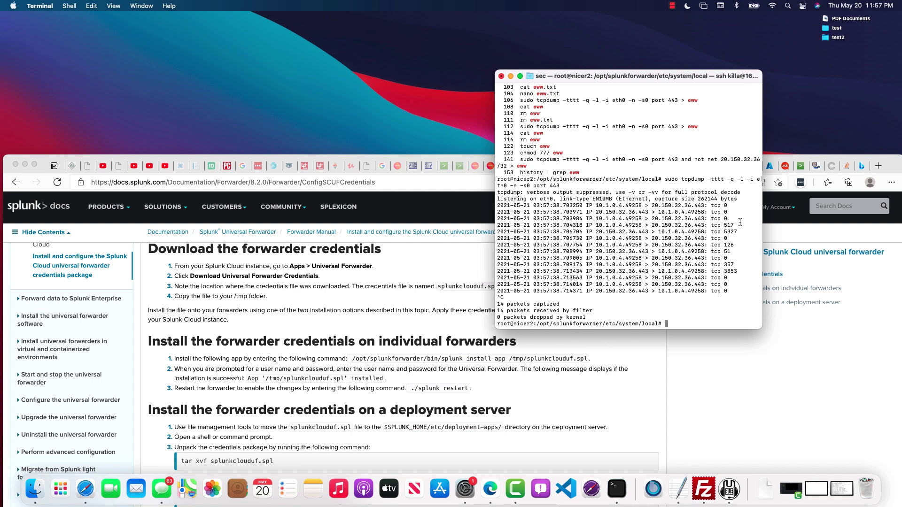
Rerun tcpdump excluding net 20.150.32.36/32 in a wider window, capturing 0 packets
drag(495, 201, 177, 194)
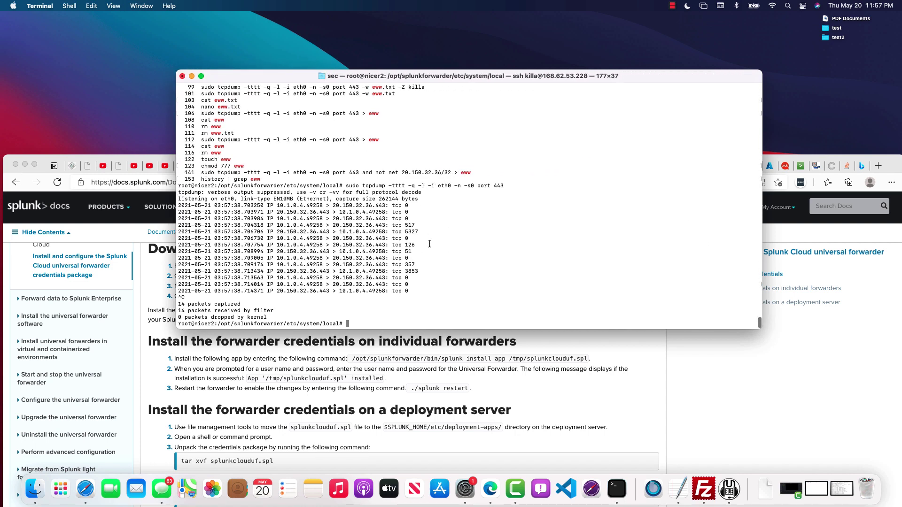
key(Up)
drag(452, 173, 201, 174)
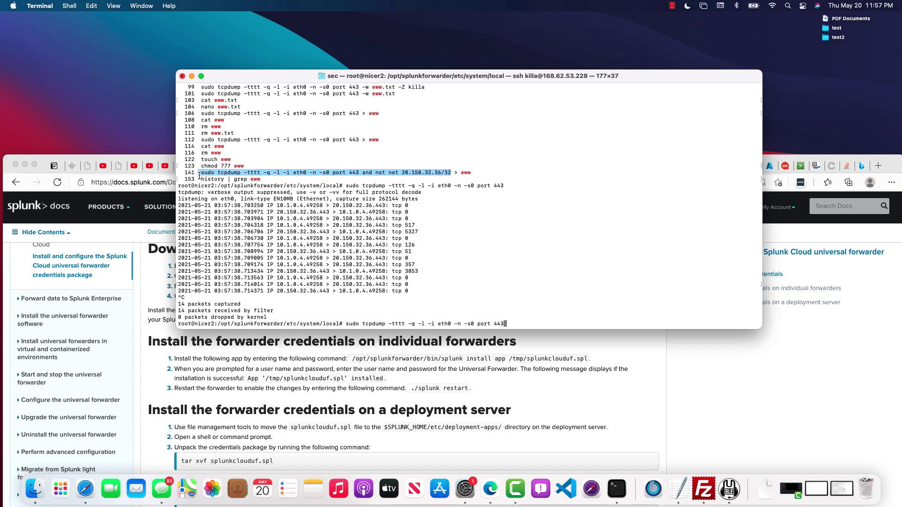
click(406, 224)
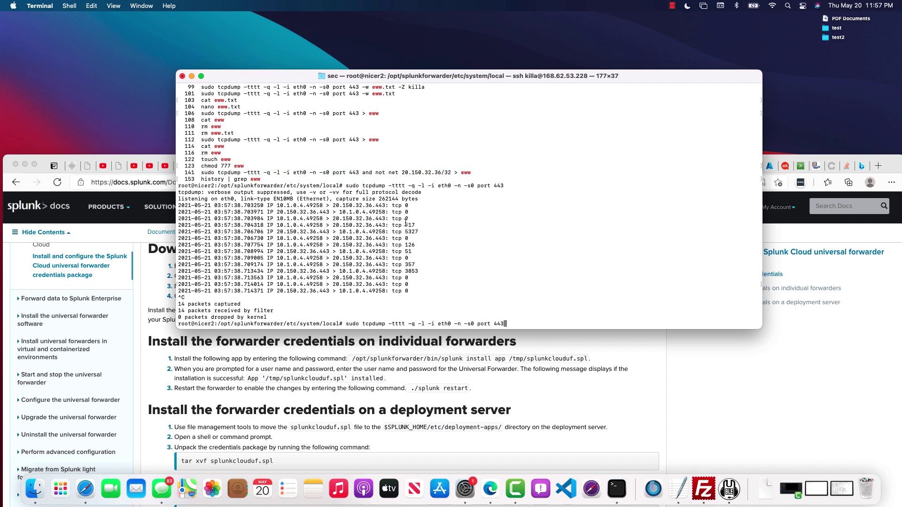
key(ctrl+c)
key(super+v)
key(Return)
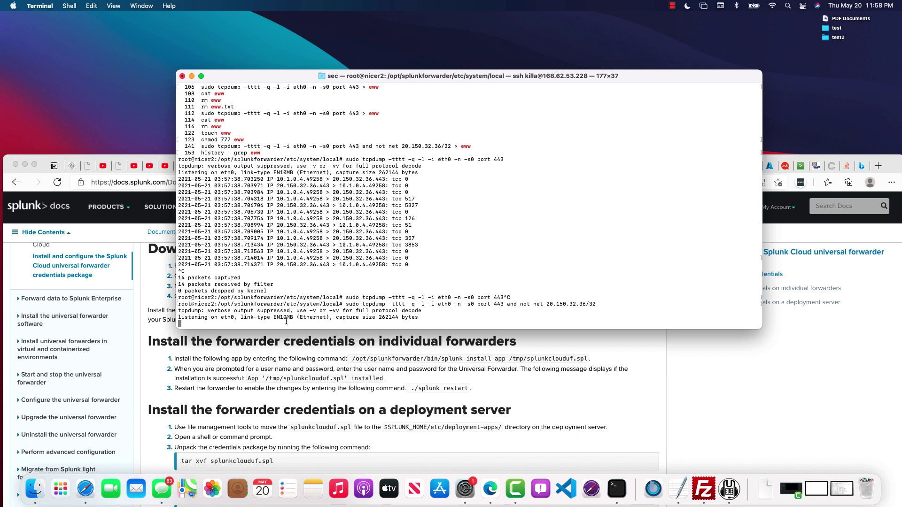
key(ctrl+c)
key(Up)
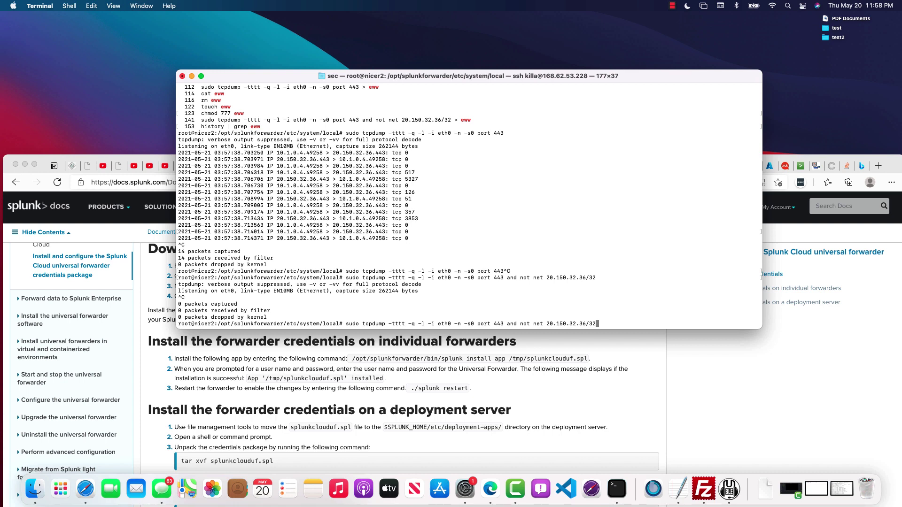
Google 'linux unbind command' and then 'linux unbind command ampersand' in a new tab
click(296, 388)
key(ctrl+t)
text(google.com)
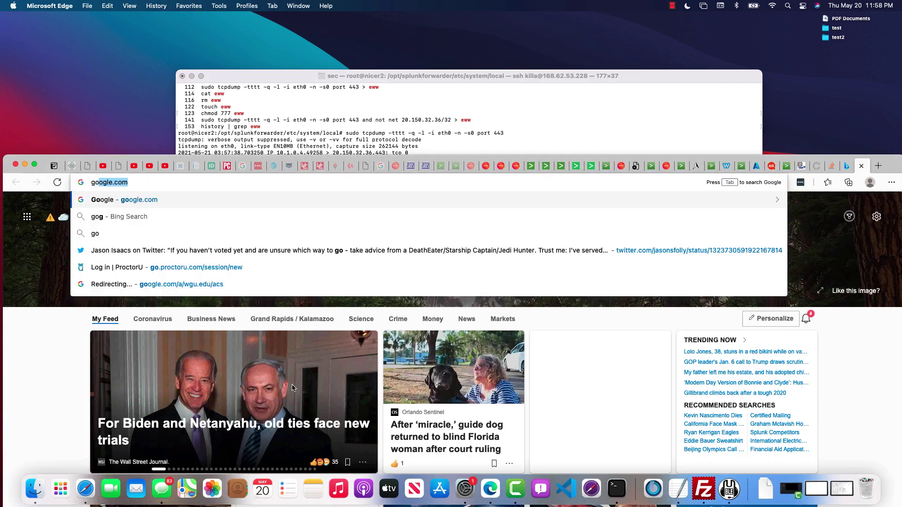
key(Return)
text(unbind)
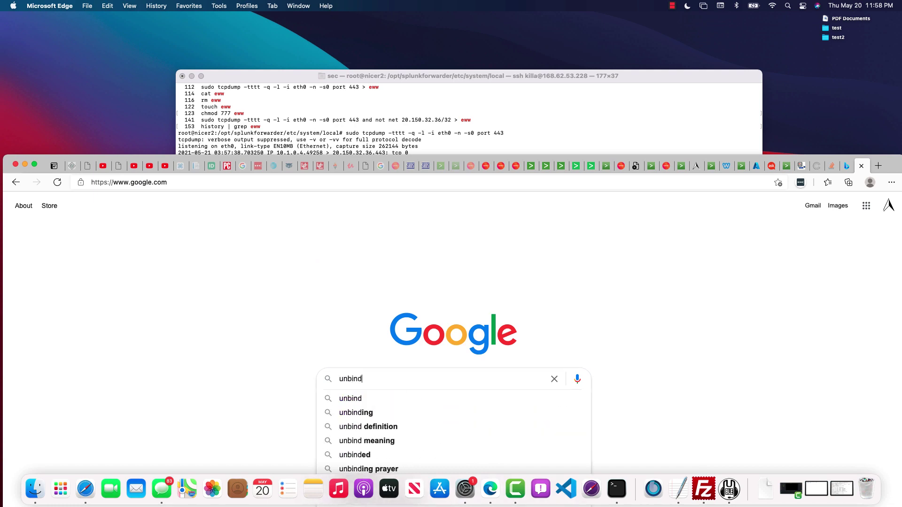
text( linux co)
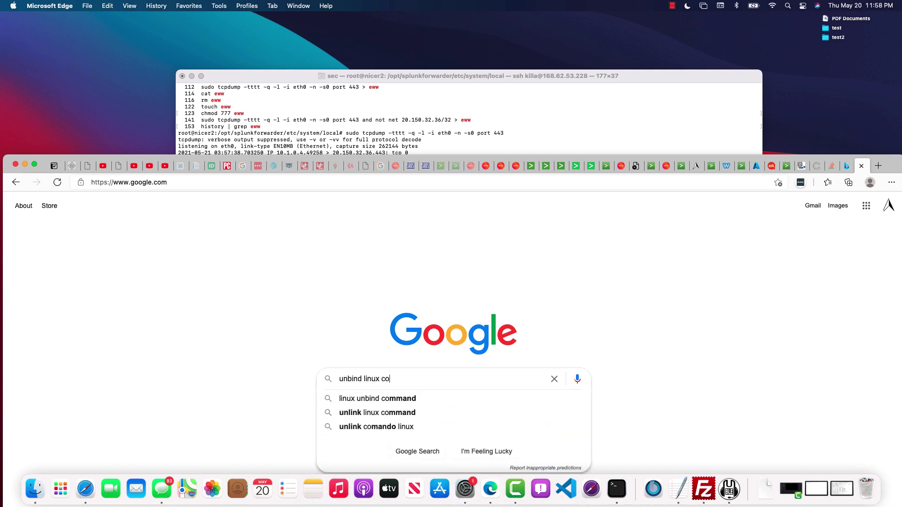
key(Down)
key(Return)
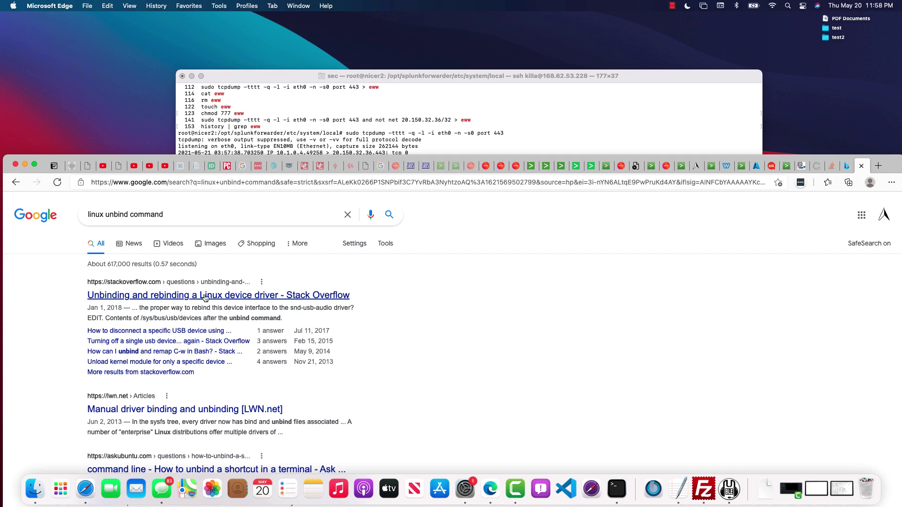
click(205, 220)
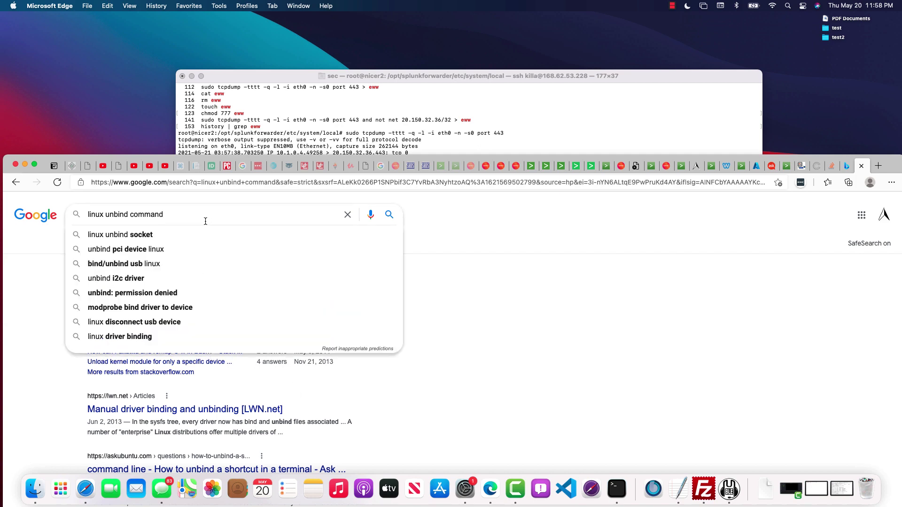
text(ampers)
text( ampersand)
key(Return)
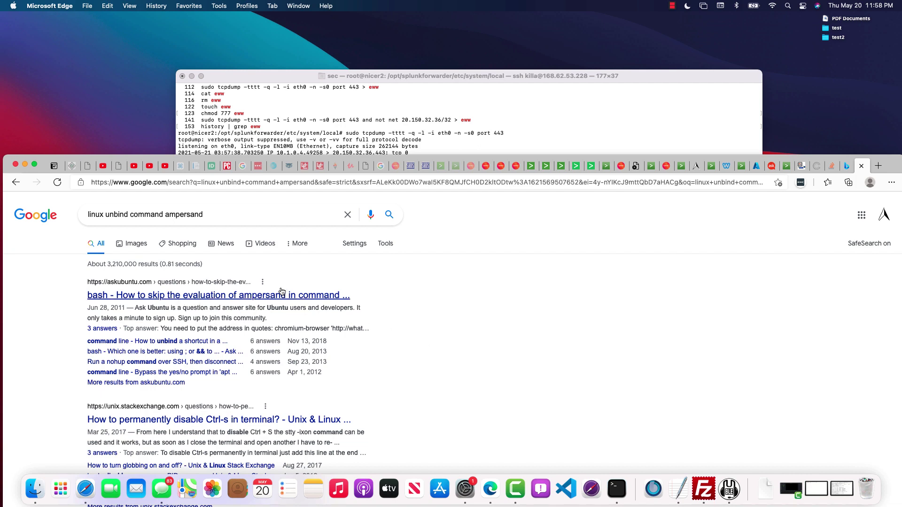
Search Google for 'leave process running ssh' and return to the terminal
click(234, 218)
key(super+a)
text(le)
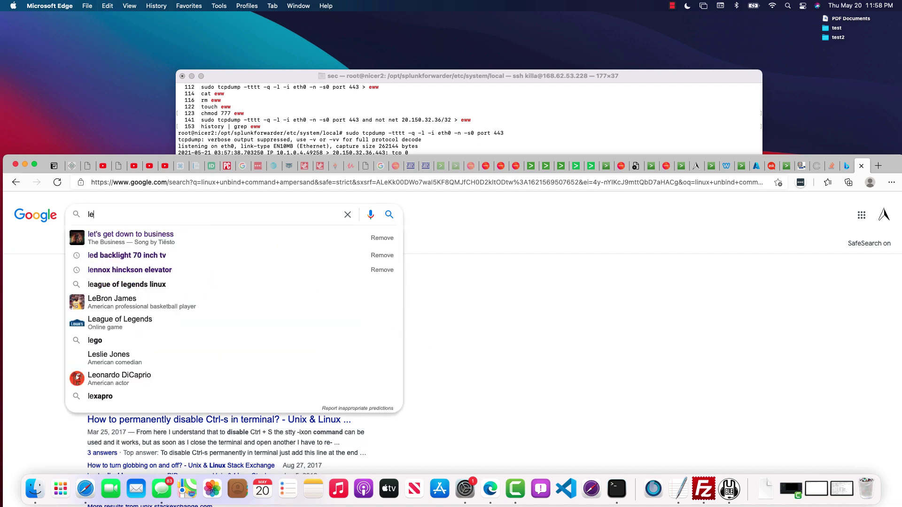
text(ave process running ssh)
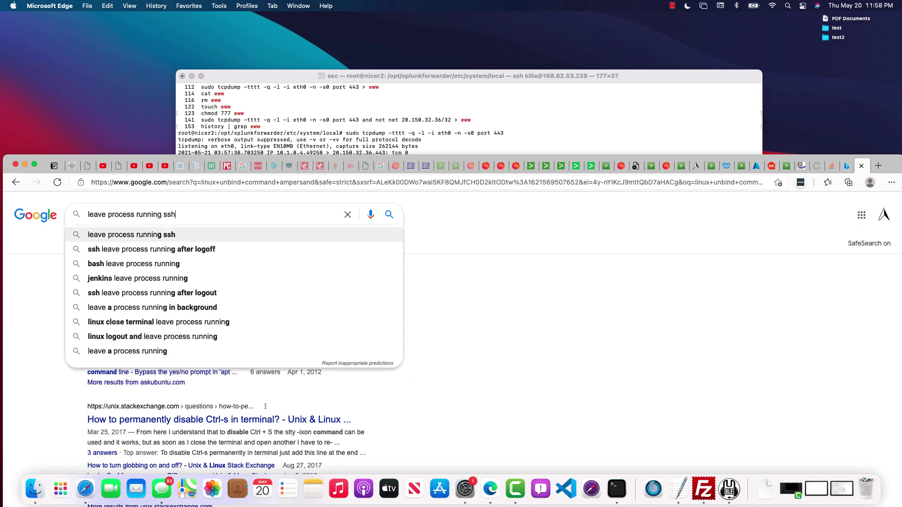
key(Return)
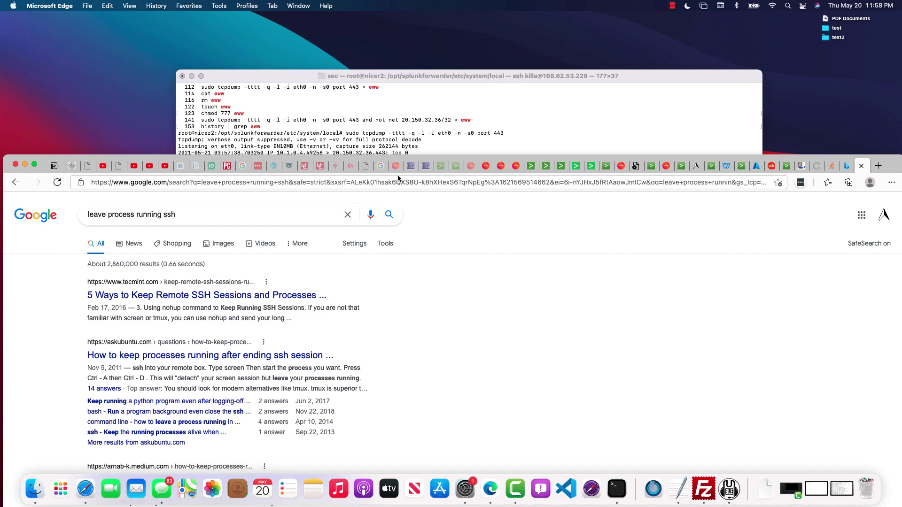
click(407, 138)
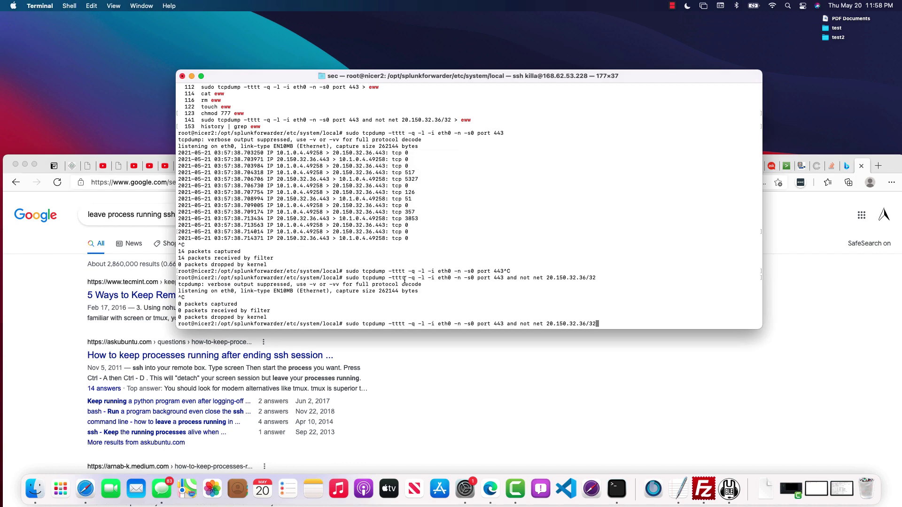
In /var/log/honey, rerun the filtered tcpdump in the background with output redirected to eww
text(> eww)
key(ctrl+c)
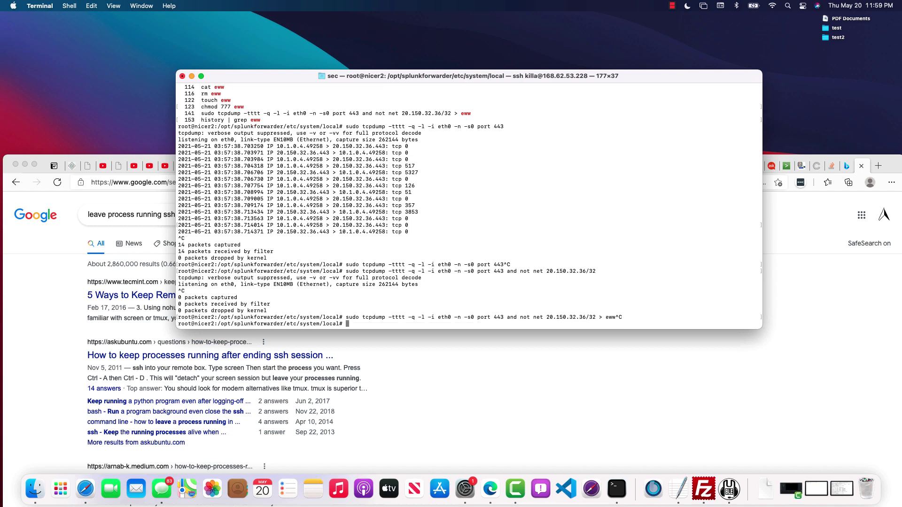
text(cd /var/log/honey/)
key(Return)
text(ls)
key(Return)
key(Up)
key(Up)
key(Up)
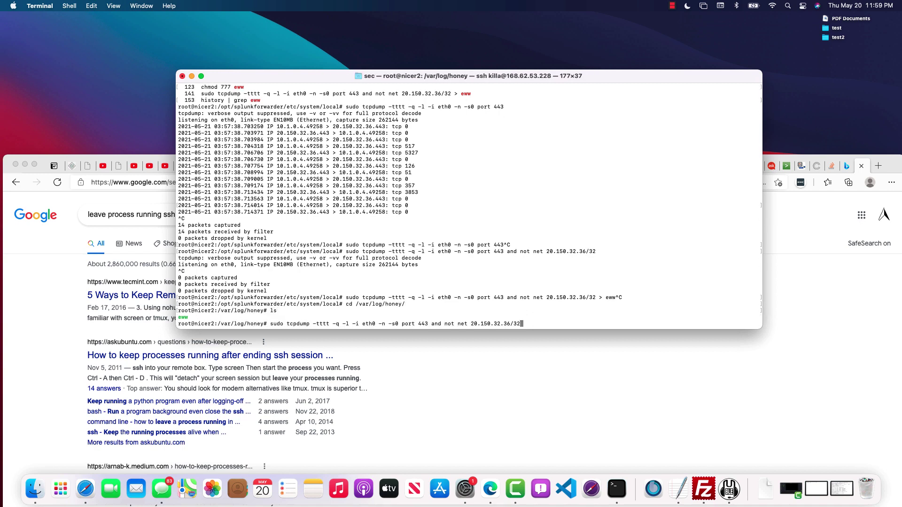
text(> eww&)
key(Return)
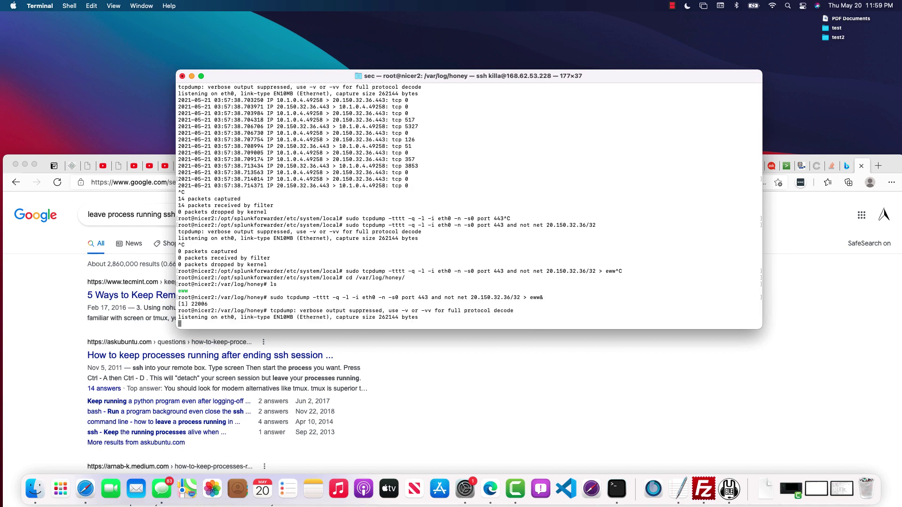
Try running detach, then try 'apt install detach', which finds no such package
text(deta)
text(ch)
key(Return)
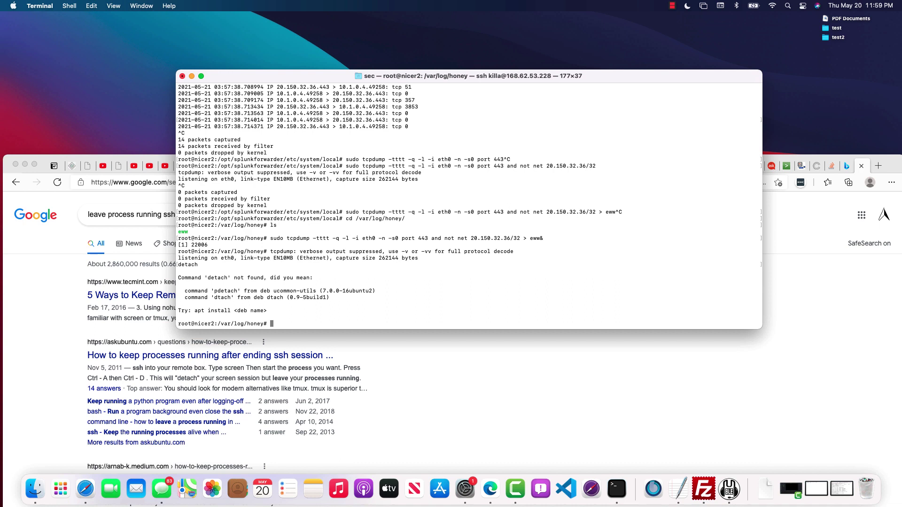
text(apt install pde)
key(ctrl+c)
text(apt install det)
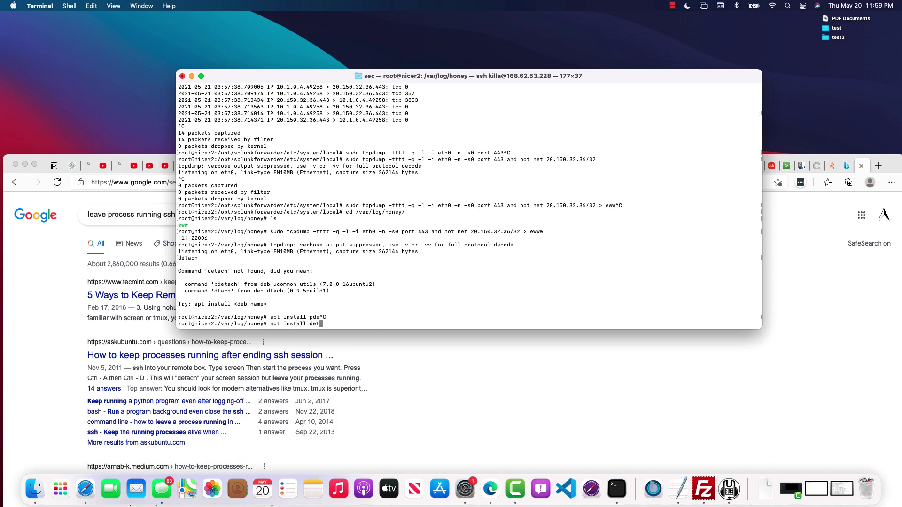
text(ach)
key(Return)
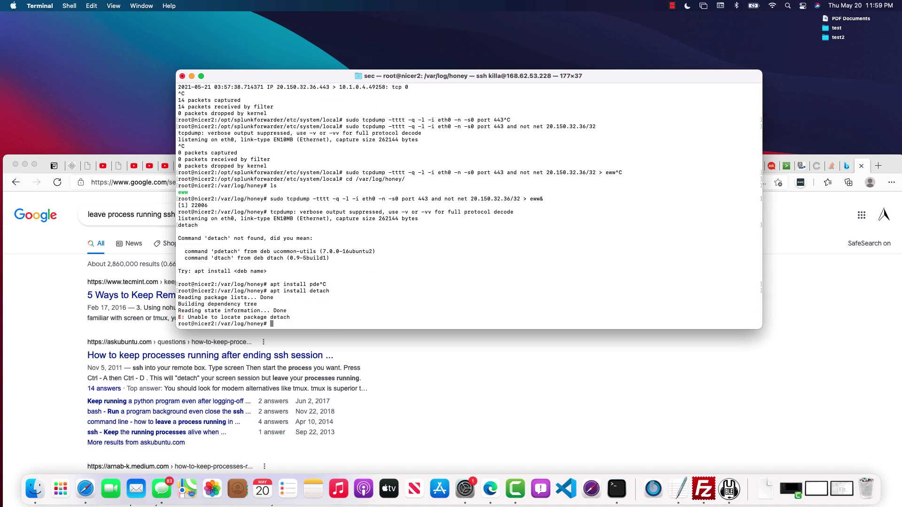
In Edge, search 'detach process debian ssh' and read the Ask Ubuntu answer recommending disown
click(174, 245)
key(super+a)
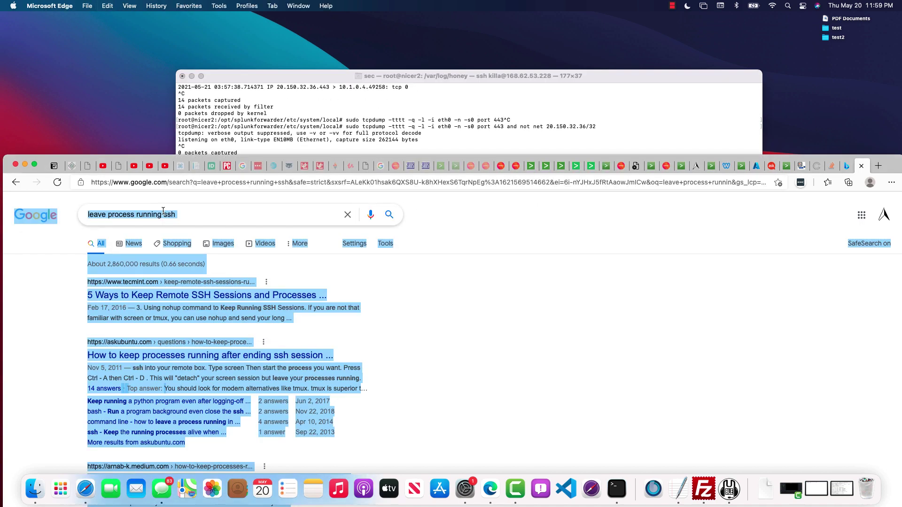
triple_click(160, 214)
text(deta)
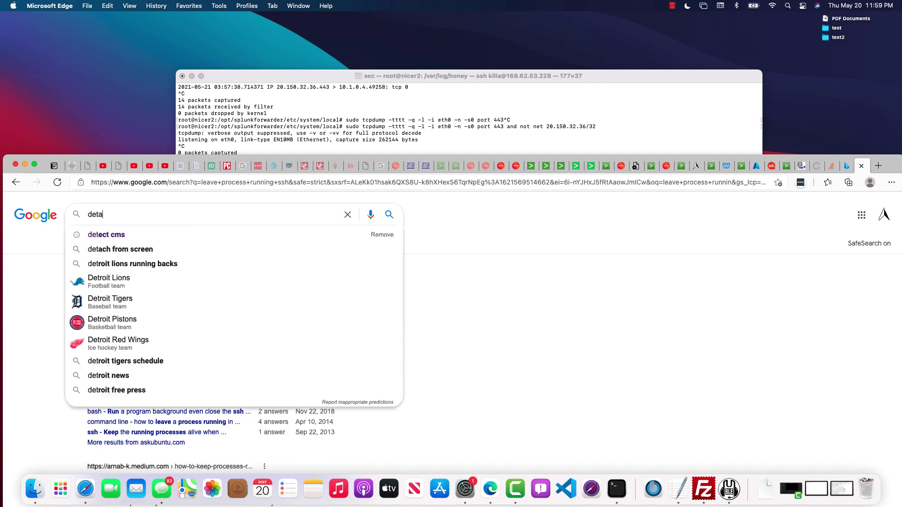
text(ch process debia)
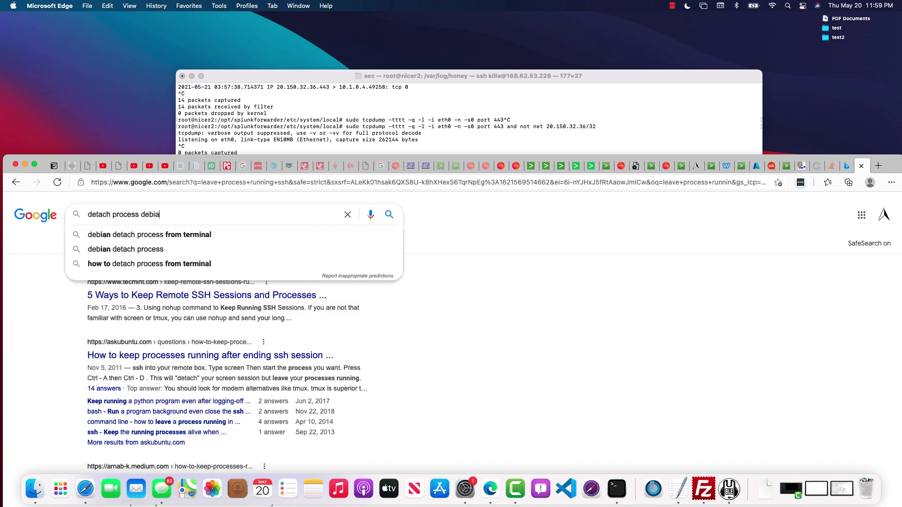
text(n ssh)
key(Return)
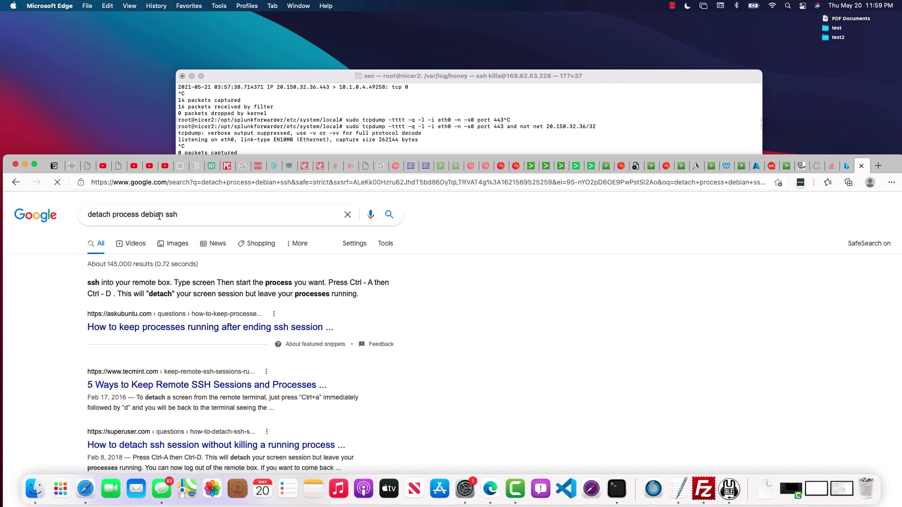
click(124, 327)
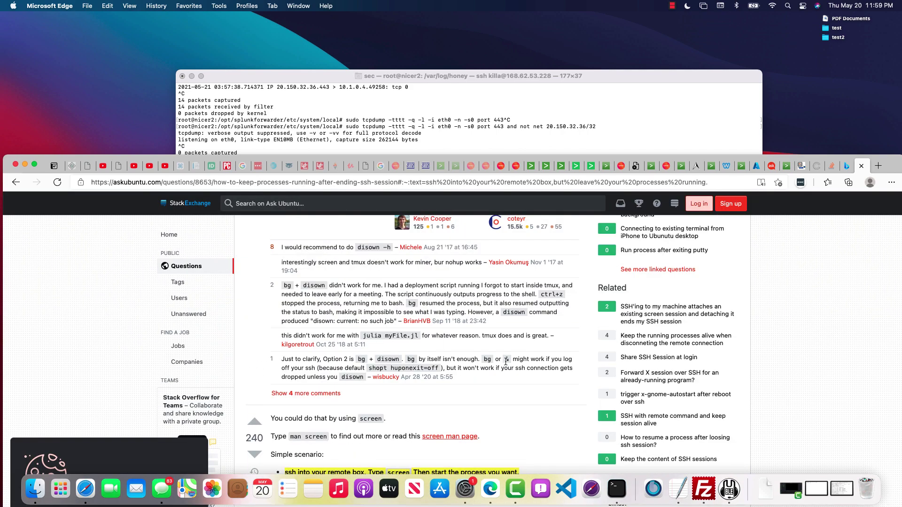
scroll(499, 366, down, 4)
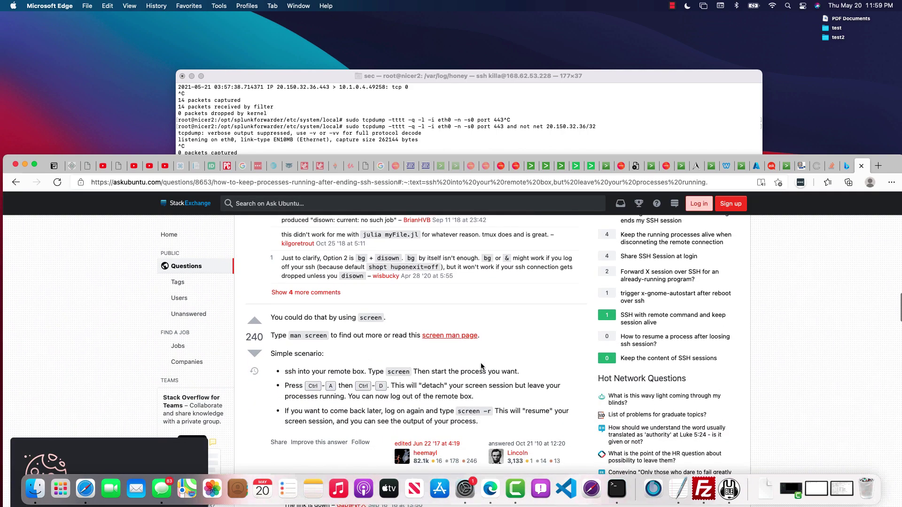
scroll(481, 365, down, 10)
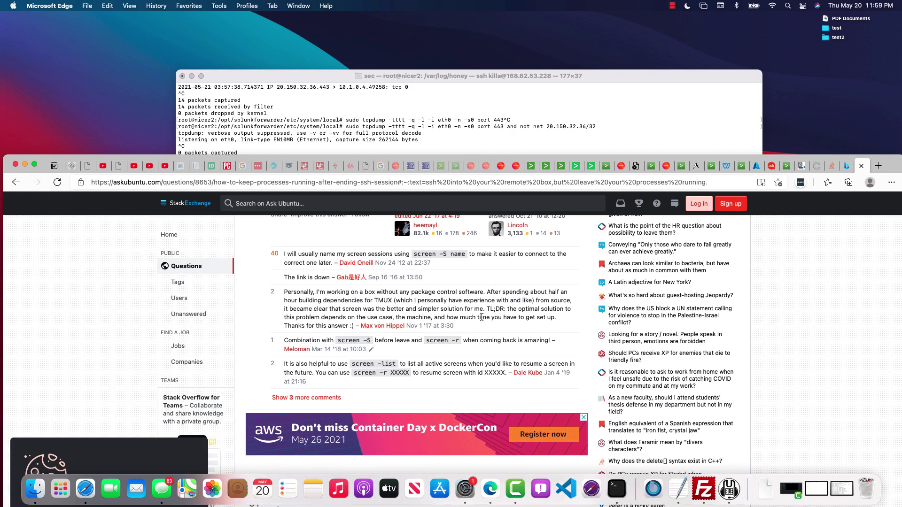
scroll(478, 319, down, 7)
scroll(477, 317, down, 1)
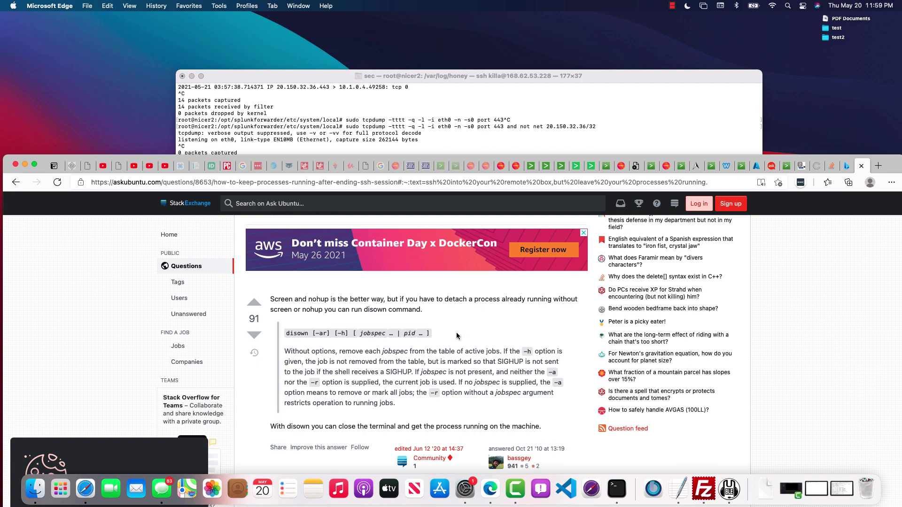
Restart the background tcpdump capture into eww and detach it from the shell with disown
click(337, 126)
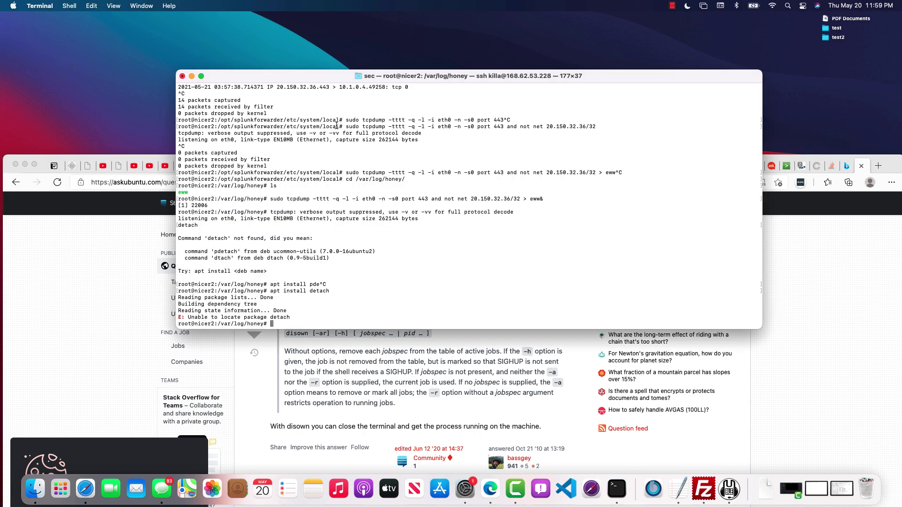
key(Up)
key(Up)
key(Up)
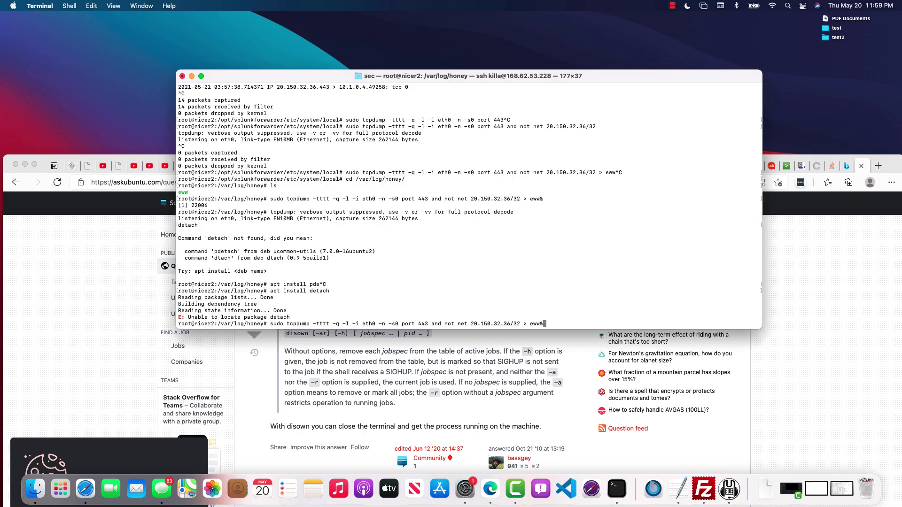
key(Return)
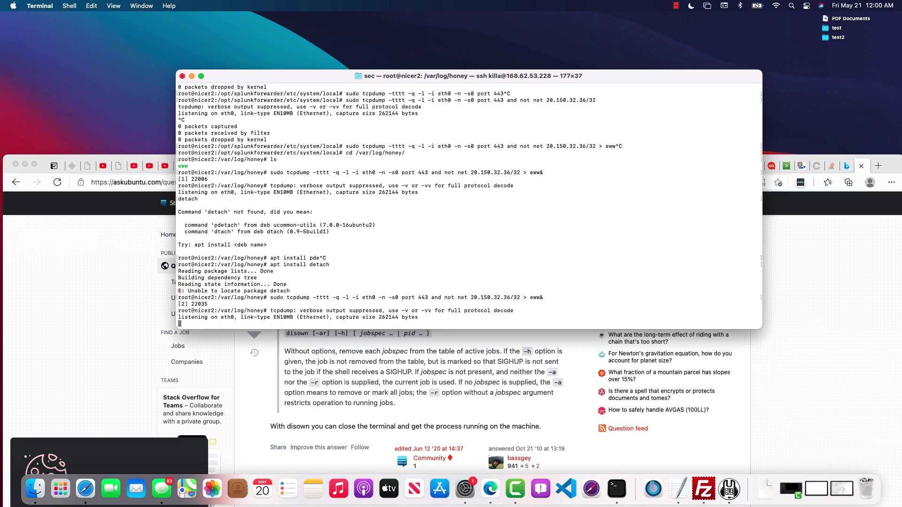
text(disown)
key(Return)
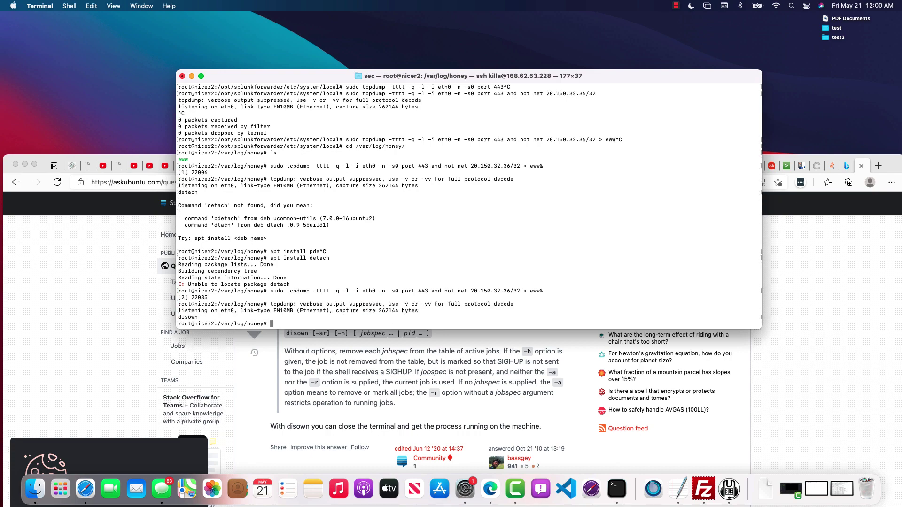
List the honey folder with ls and ls -lah twice, showing eww still at 0 bytes
text(ls)
key(Return)
text(ls -lah)
key(Return)
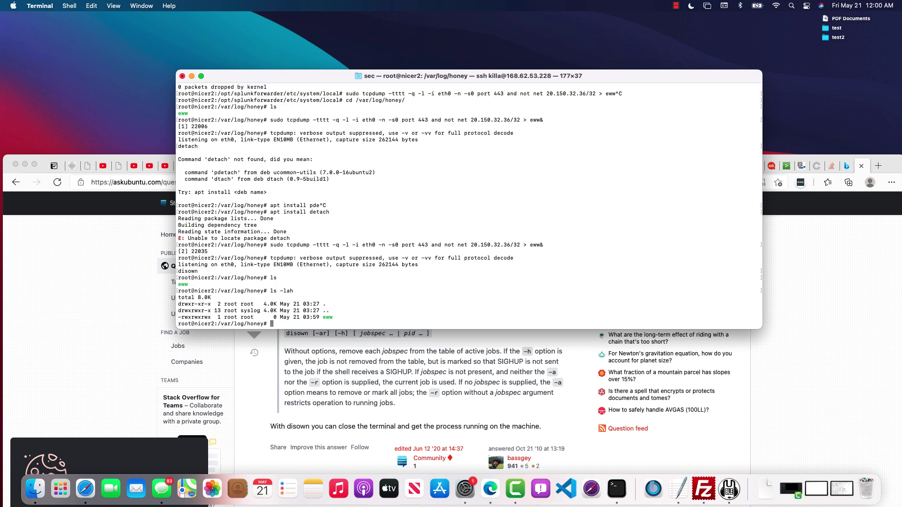
key(Up)
key(Return)
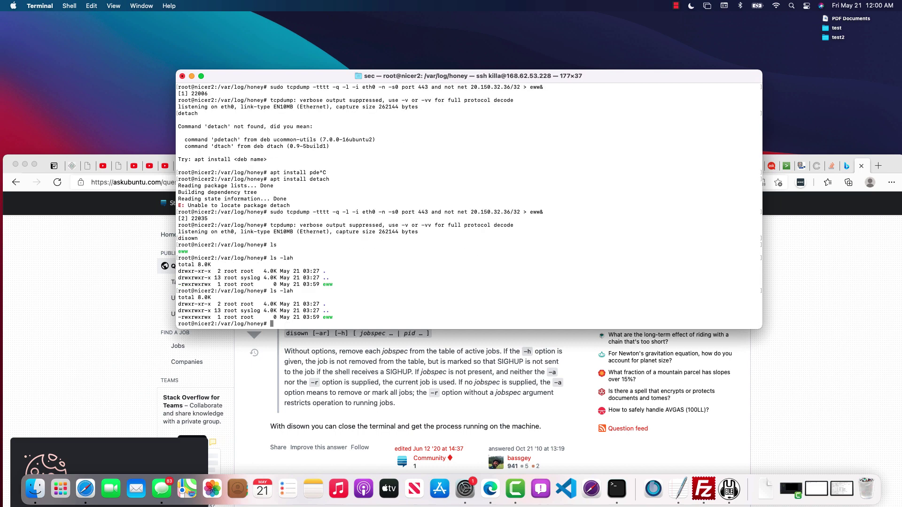
Check the 168.62.53.228 tab in Edge, then rerun ls -lah until eww reaches 568 bytes
click(84, 305)
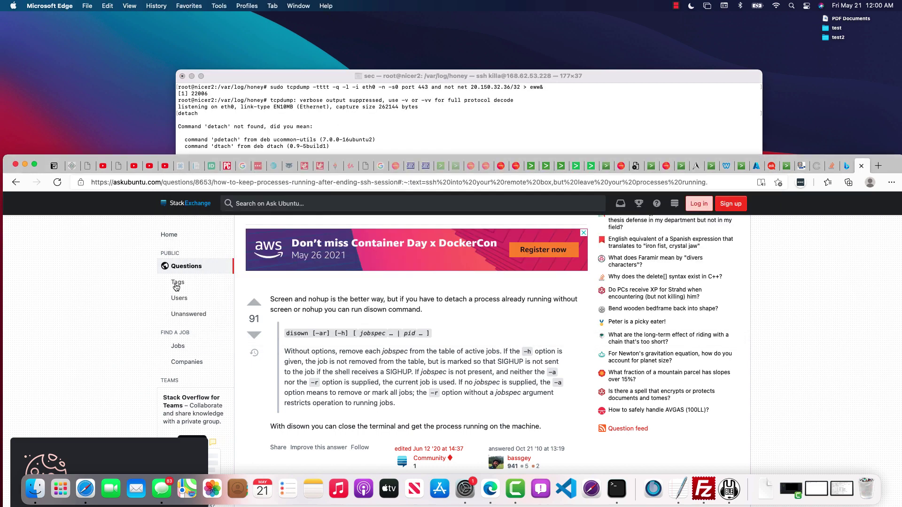
click(636, 166)
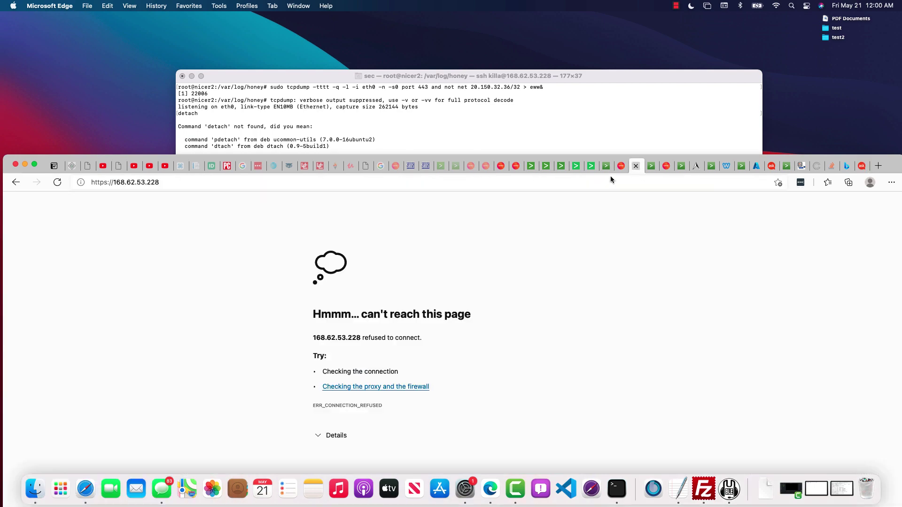
click(283, 139)
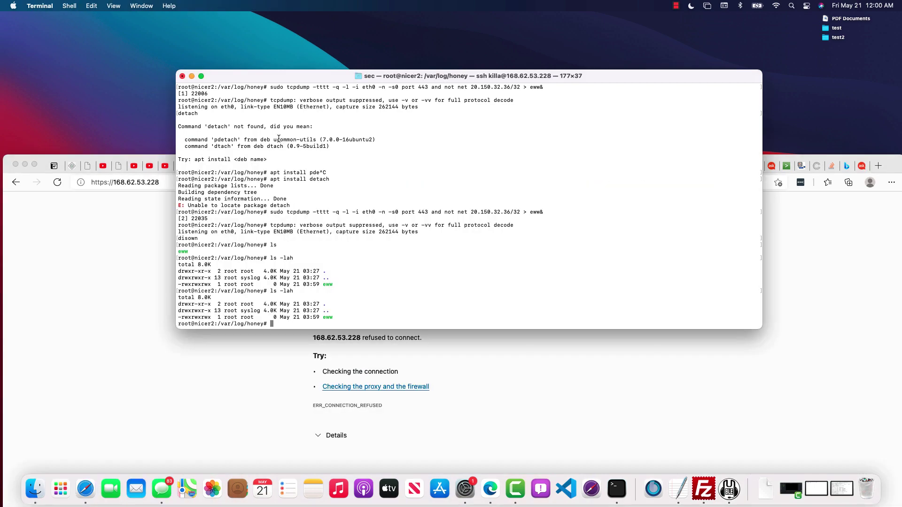
key(Up)
key(Return)
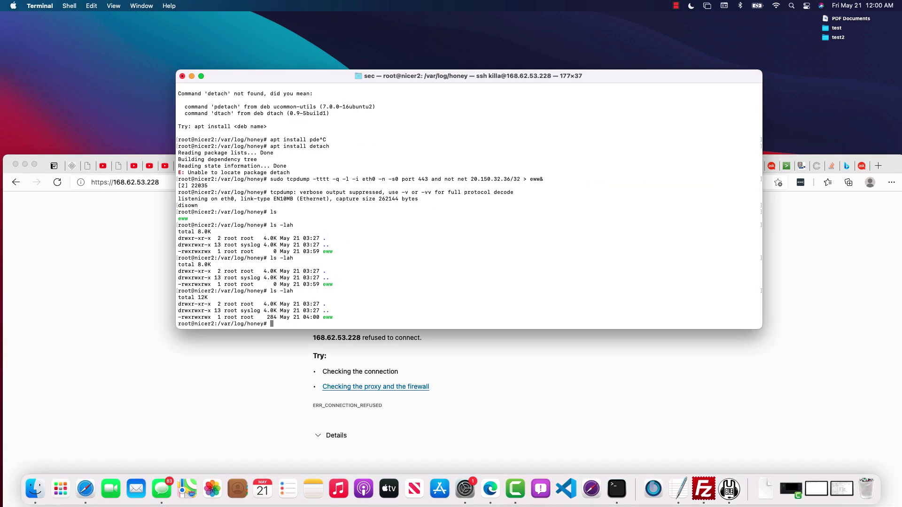
click(100, 302)
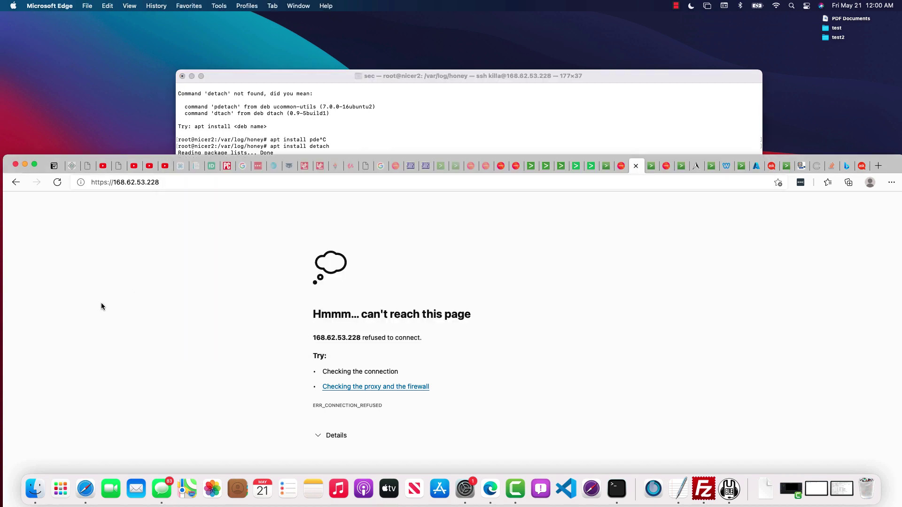
click(294, 136)
key(Up)
key(Return)
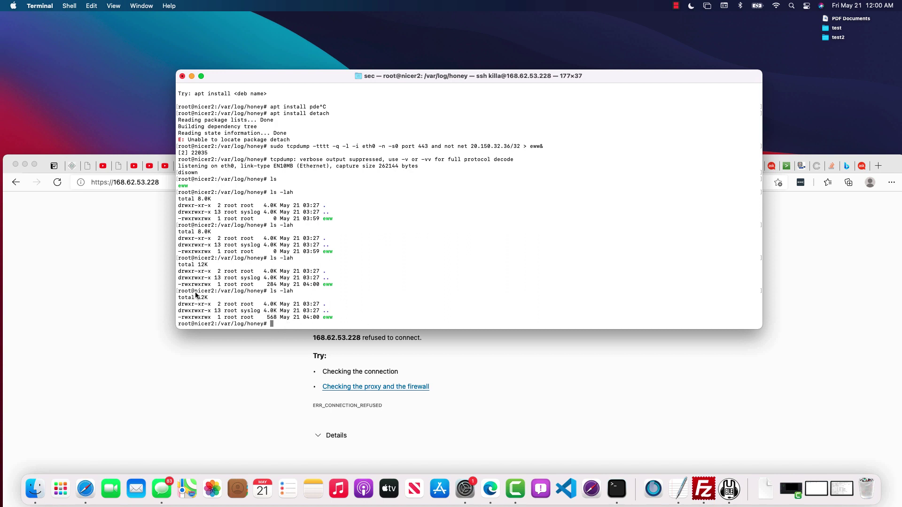
click(141, 261)
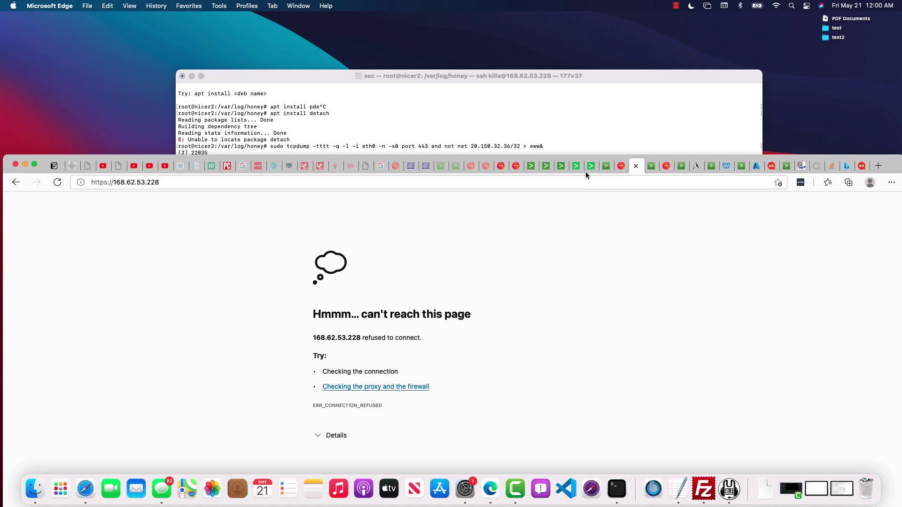
click(559, 139)
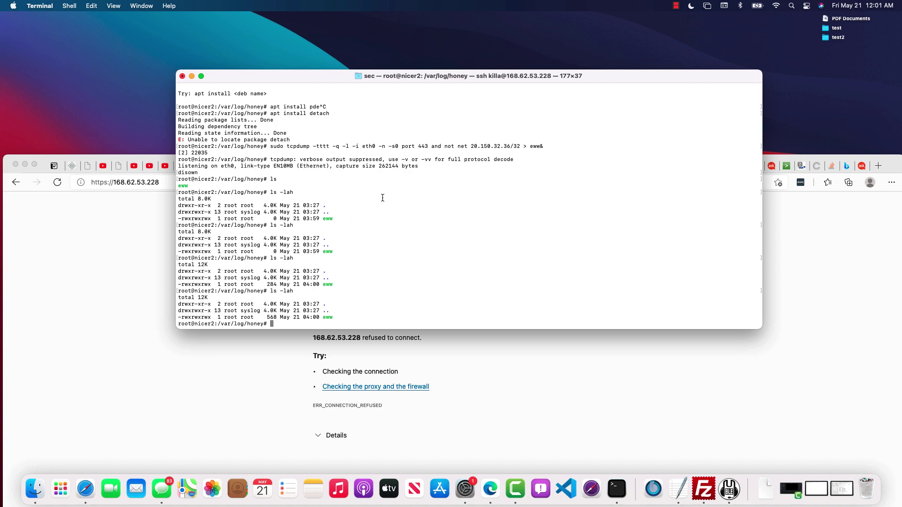
click(675, 9)
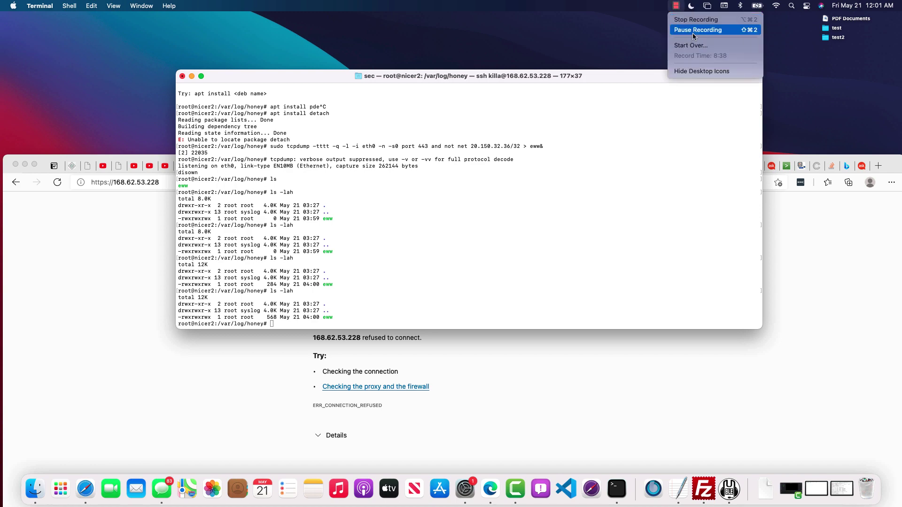